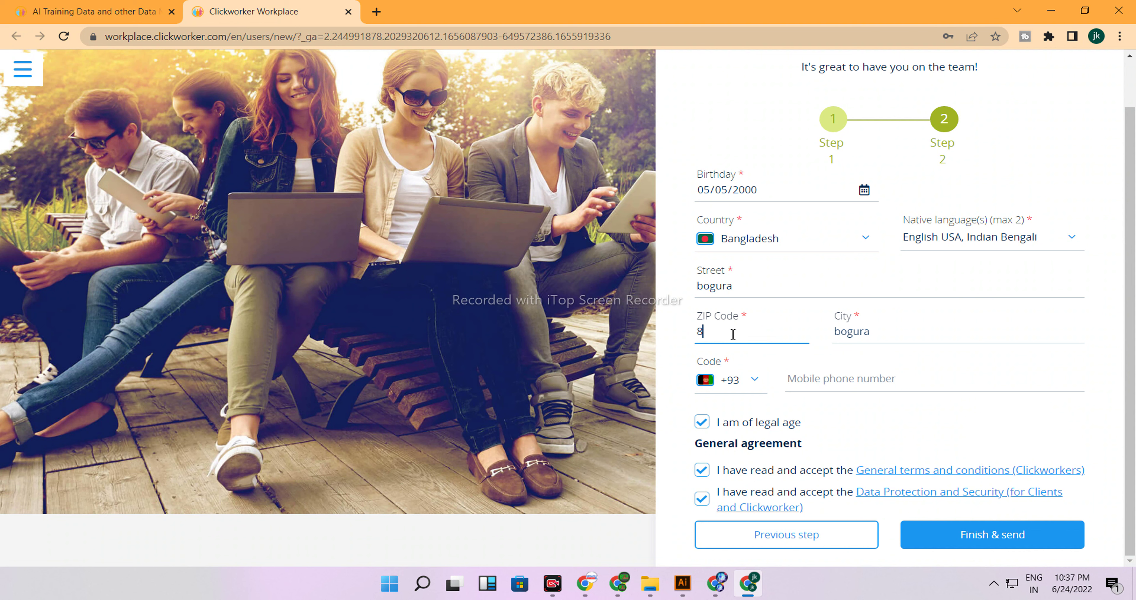
Step: Fill in the mobile phone number and submit the second page of the registration form
click(839, 379)
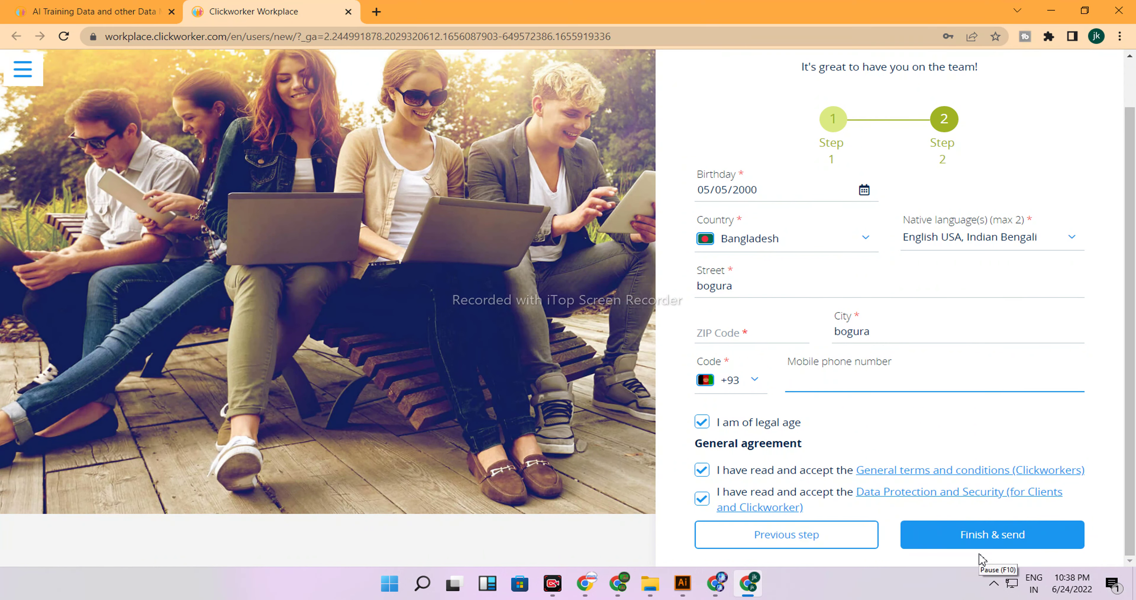
click(983, 545)
click(997, 58)
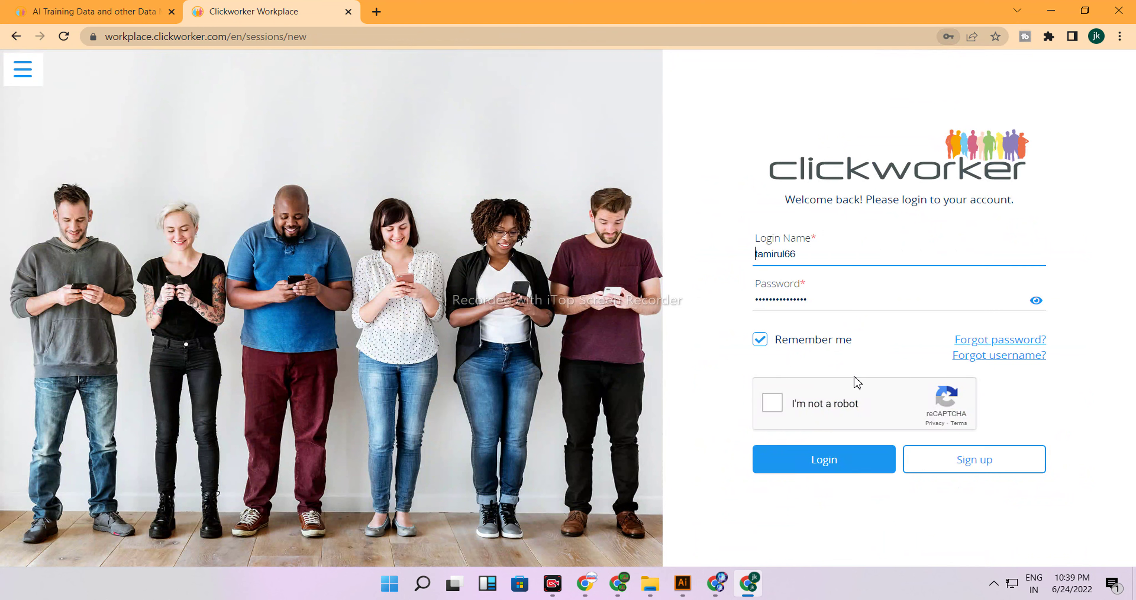
Step: Pass the reCAPTCHA check by picking all crosswalk images, and try to log in with the prefilled credentials
click(772, 409)
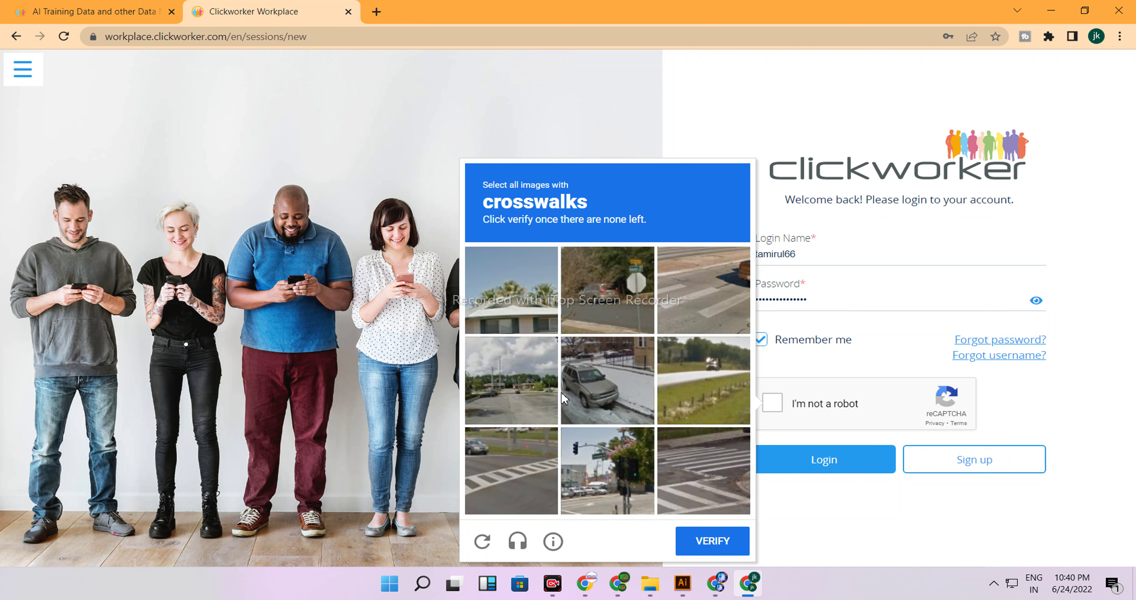
click(517, 459)
click(696, 470)
click(698, 288)
click(709, 540)
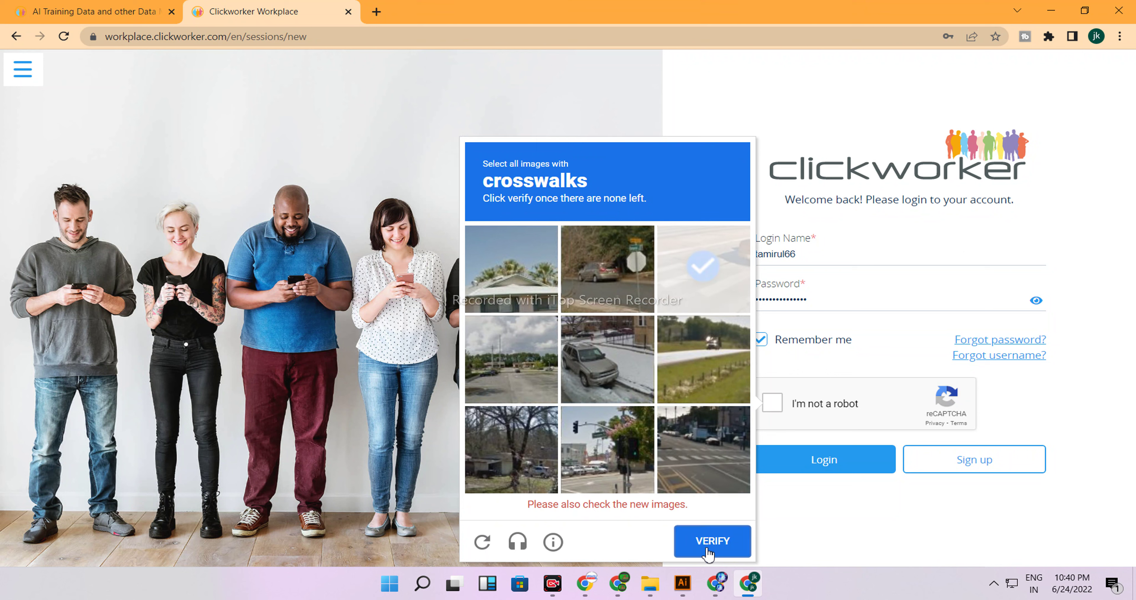
click(702, 467)
click(511, 377)
click(674, 302)
click(720, 540)
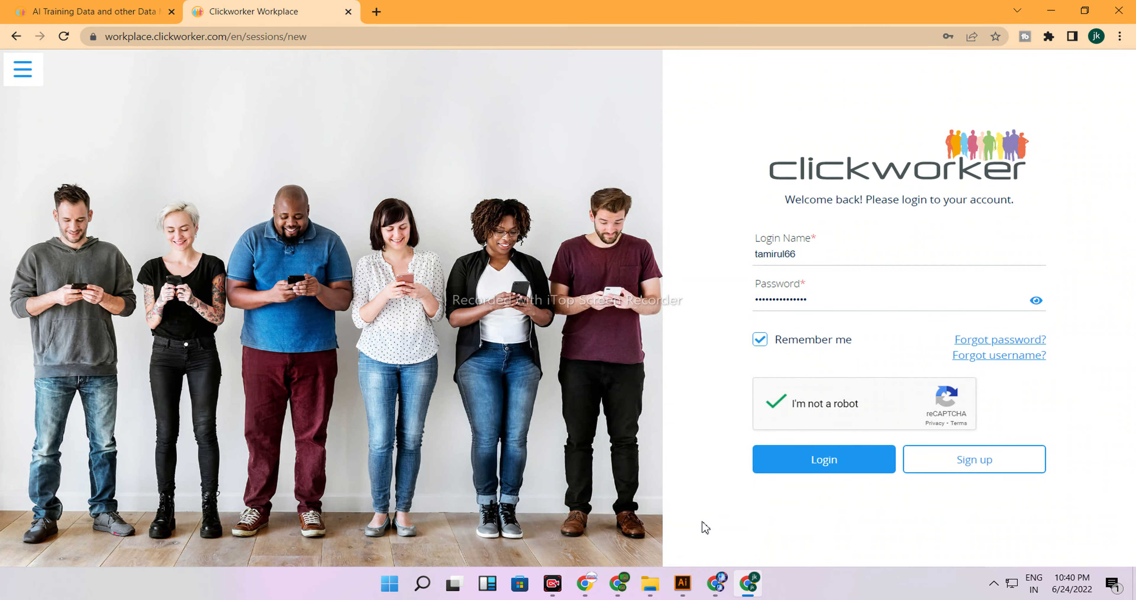
click(812, 464)
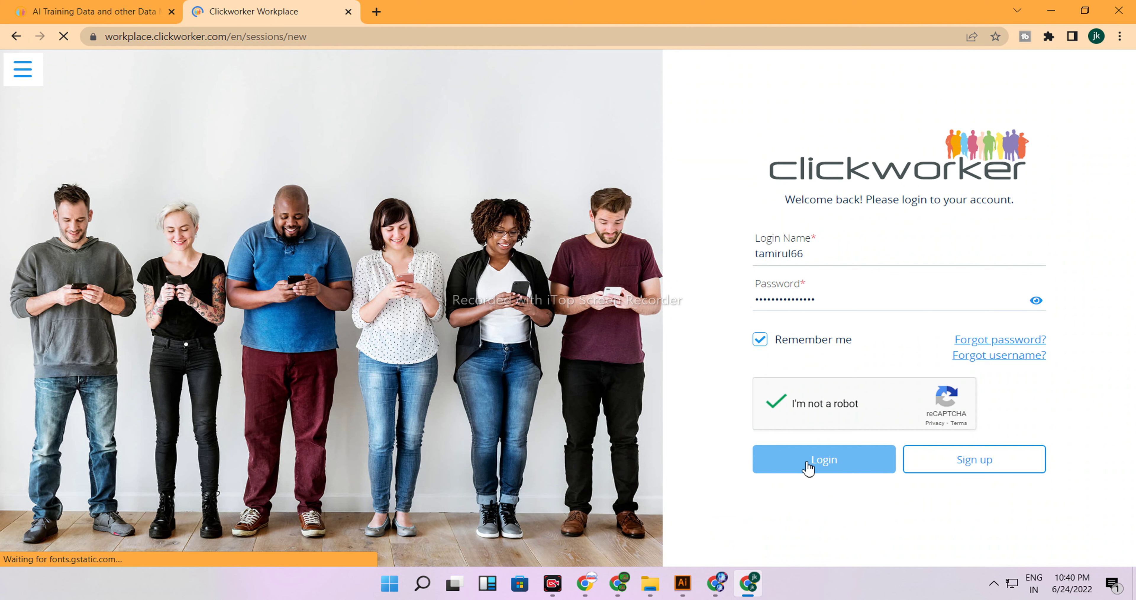
drag(780, 225, 878, 259)
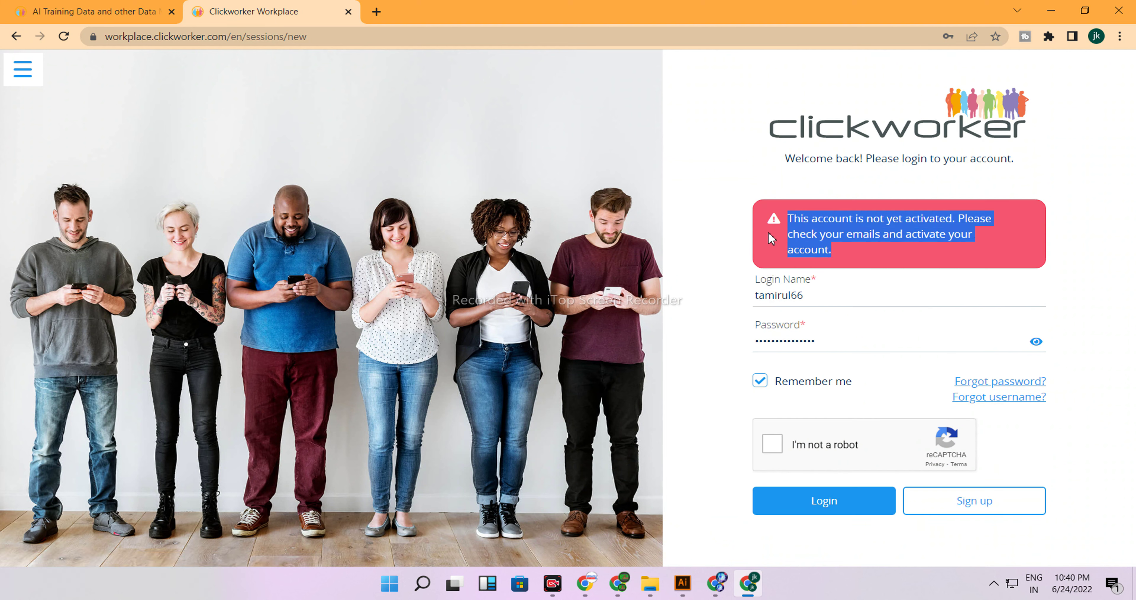
Step: Open Gmail from the Google apps list in a new browser tab
click(377, 11)
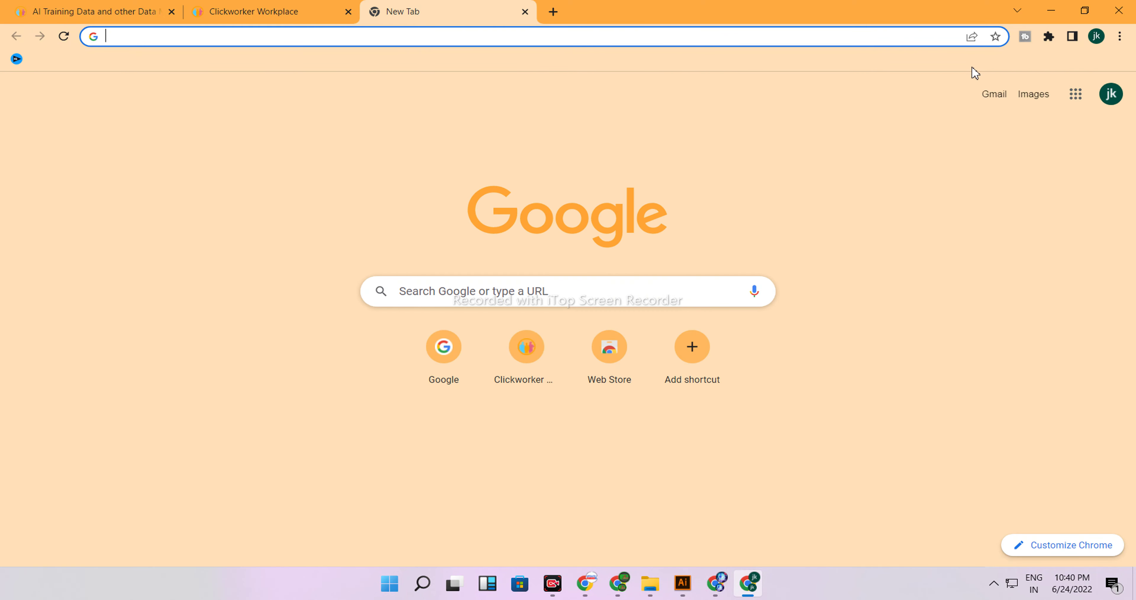
click(1076, 95)
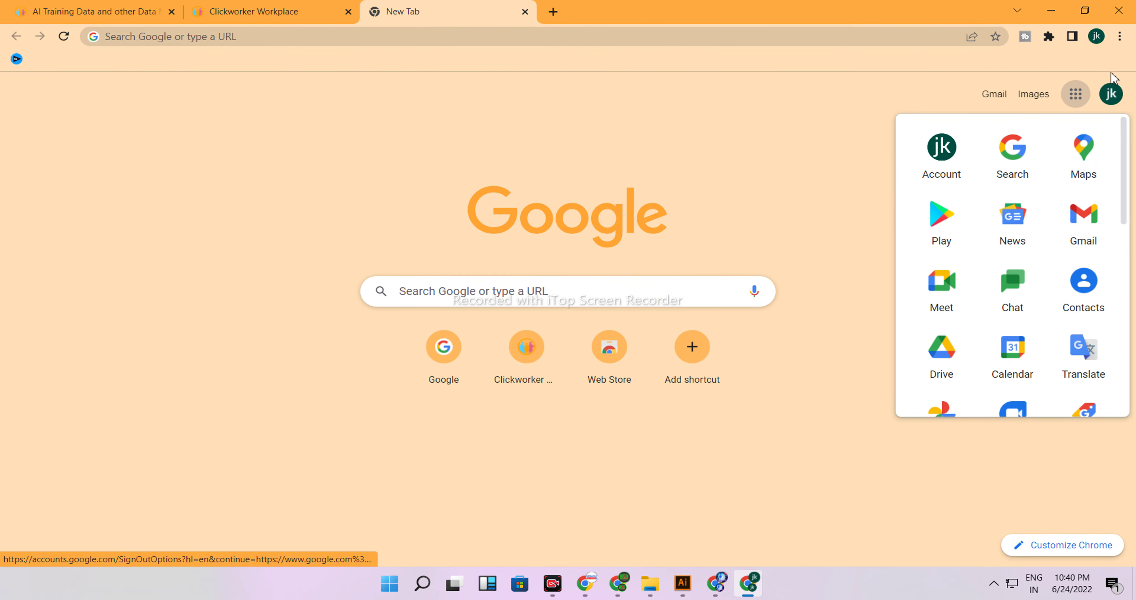
scroll(1038, 245, down, 8)
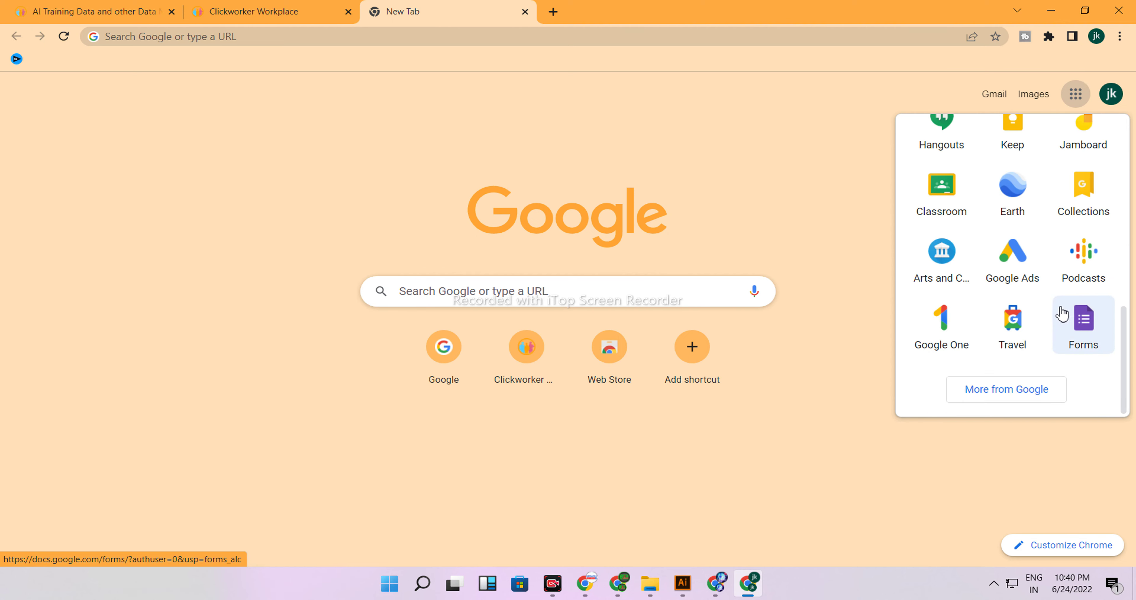
scroll(1055, 304, up, 8)
click(1079, 224)
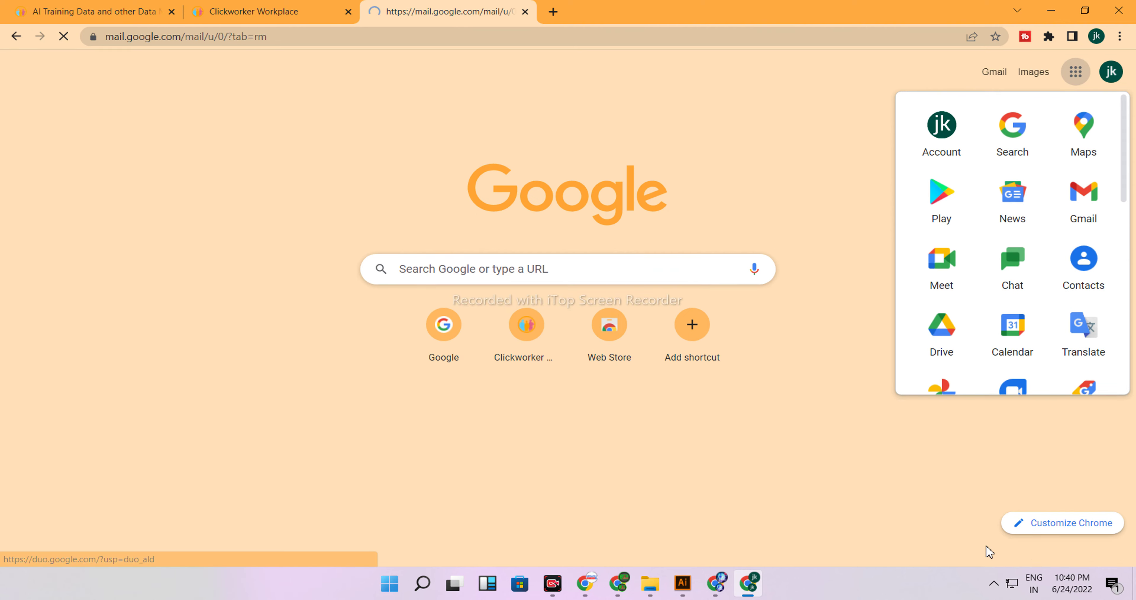
Step: Open the clickworker account activation e-mail from the all-mail list and follow its activation link
scroll(78, 222, down, 4)
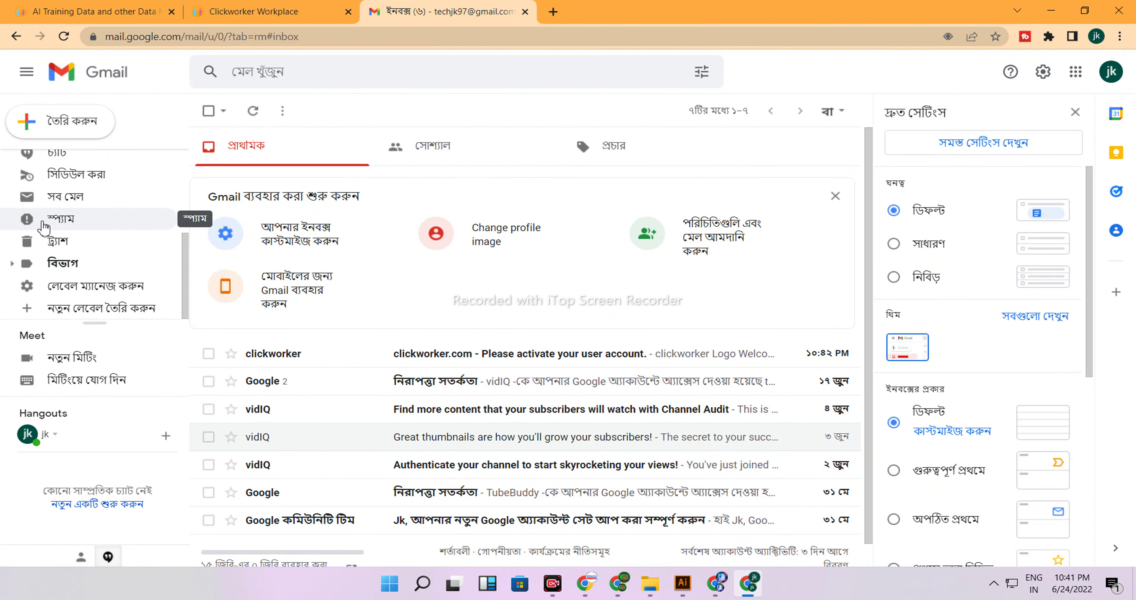
click(70, 197)
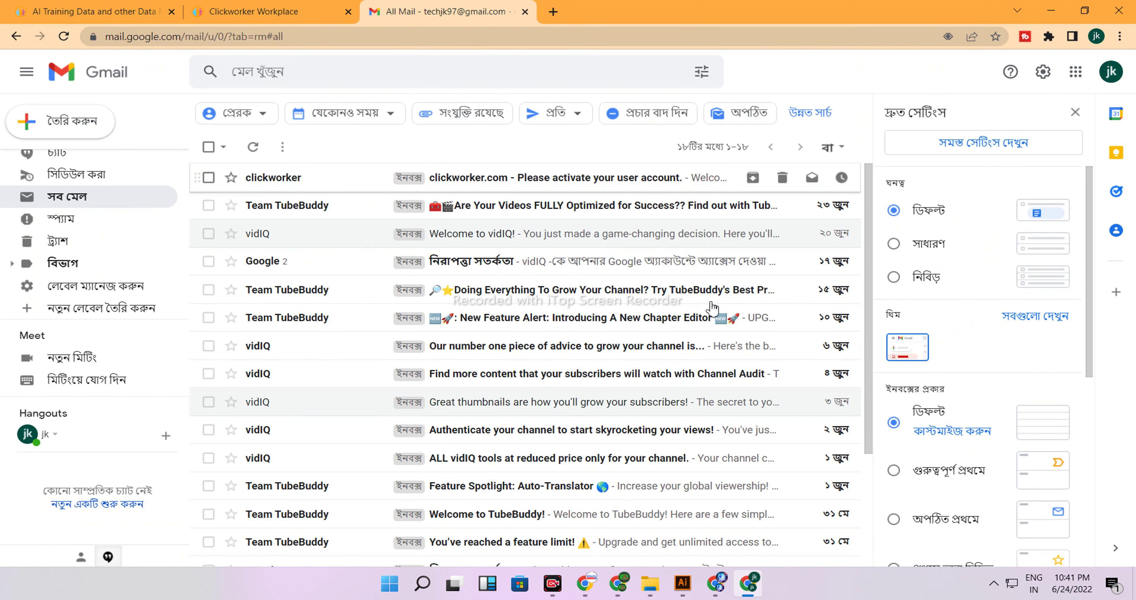
click(480, 187)
scroll(437, 180, down, 5)
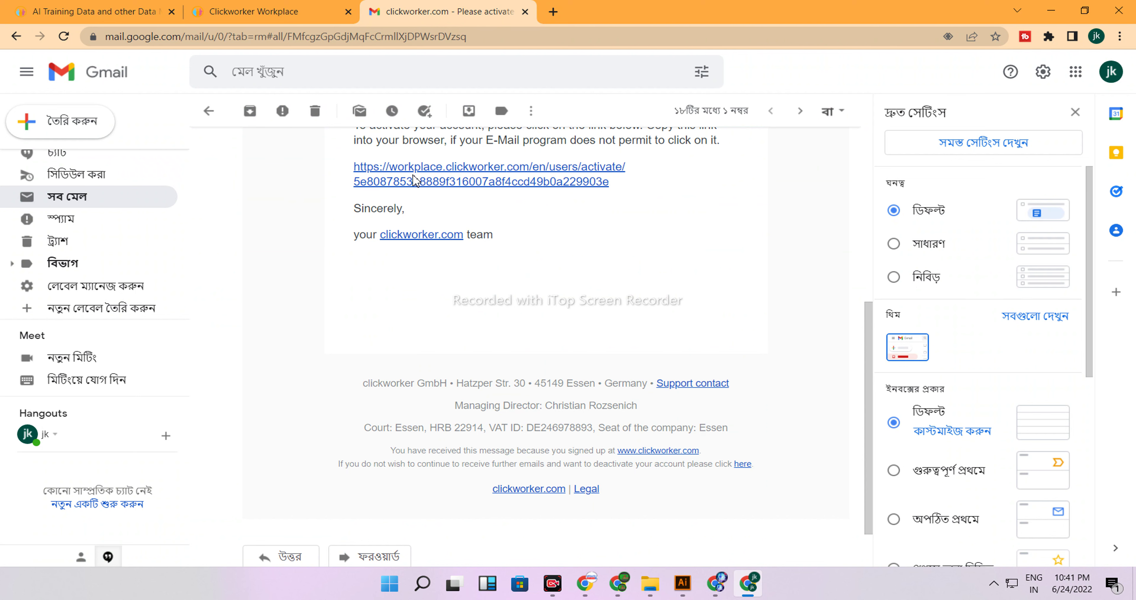
click(453, 184)
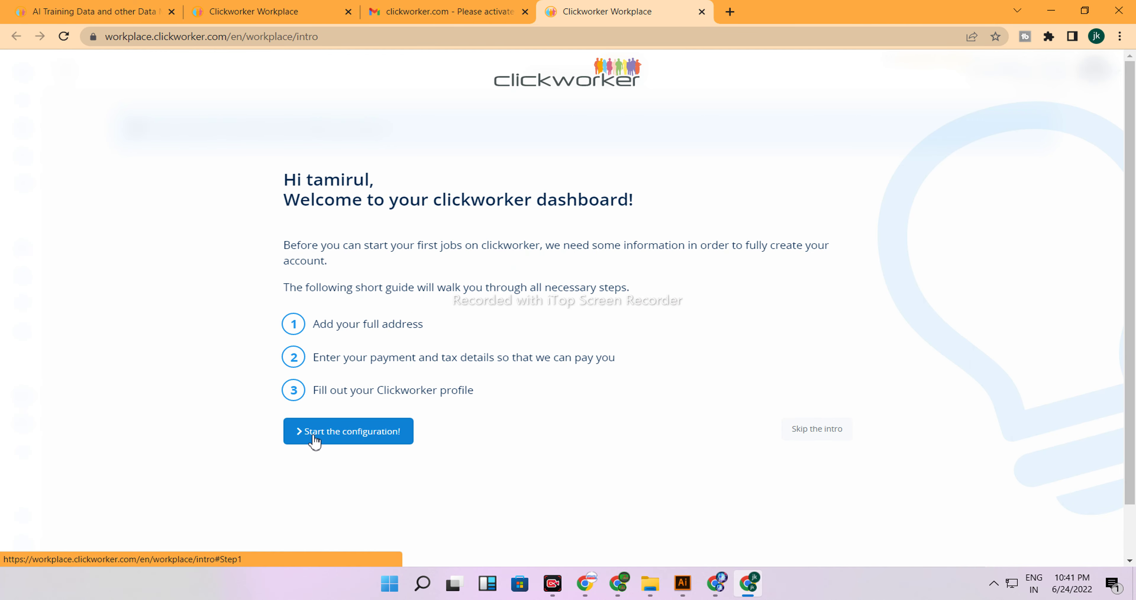
Step: Start the account configuration and go through all three intro pages to the contact details form
click(314, 439)
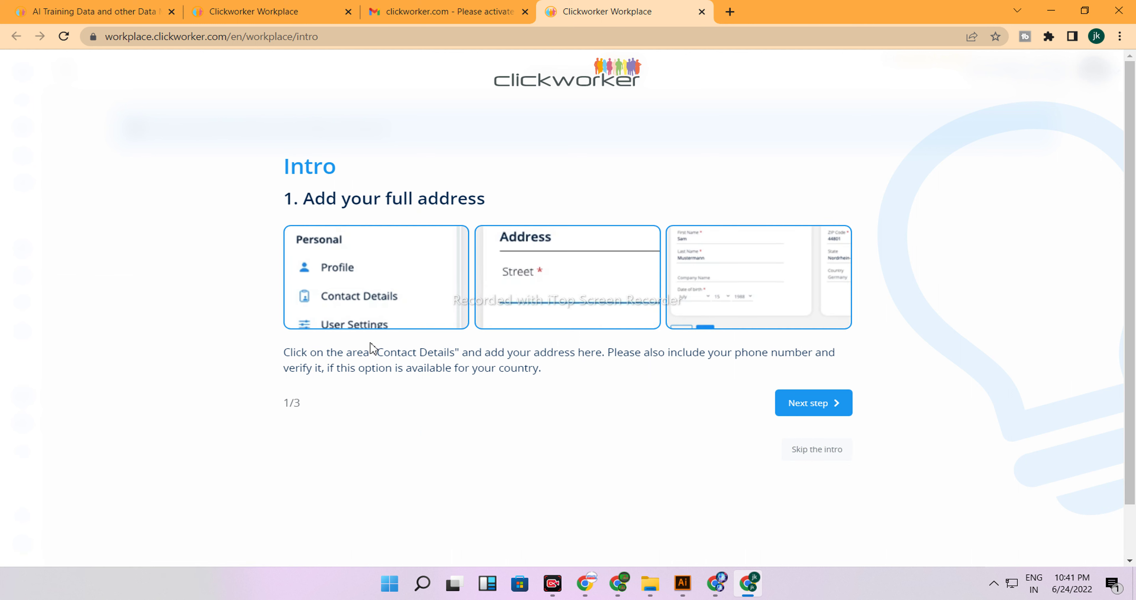
click(831, 406)
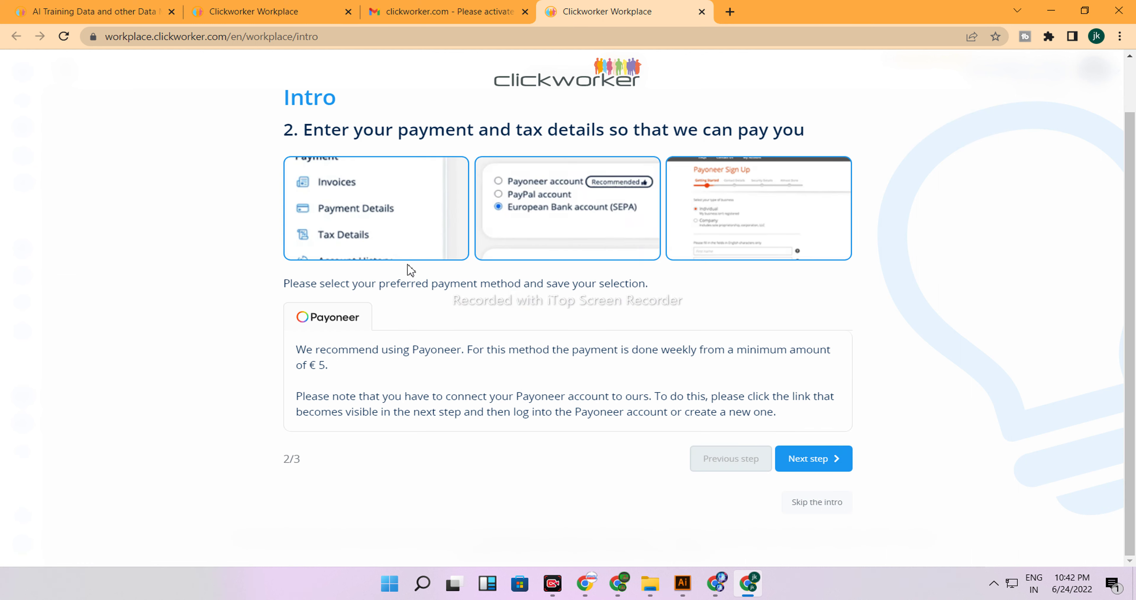
click(817, 460)
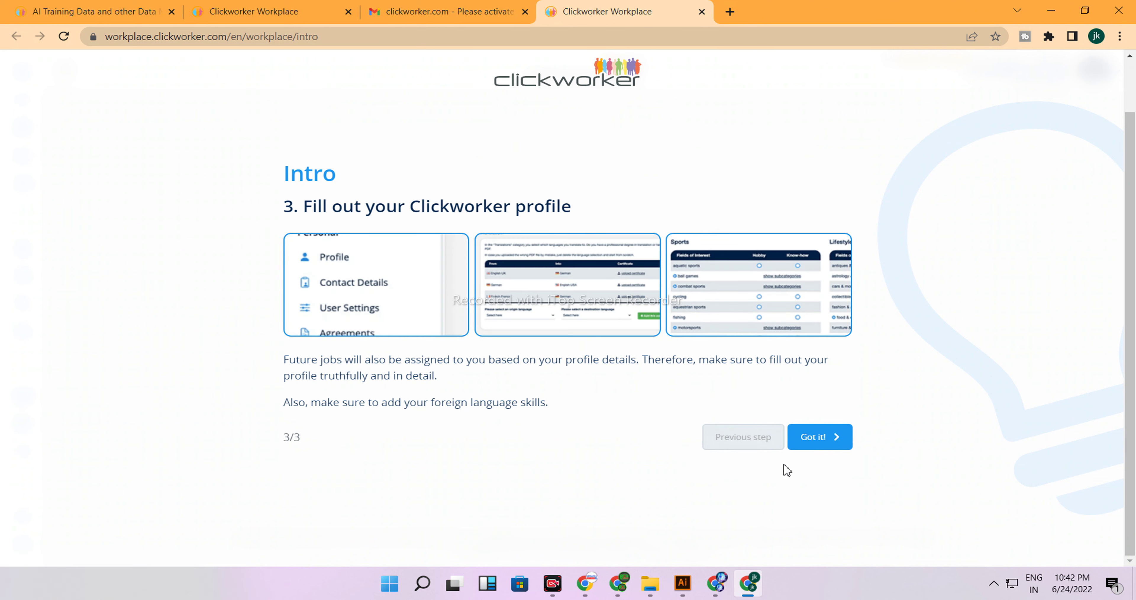
click(828, 445)
Step: Save the contact details with the State field left empty
scroll(208, 335, down, 1)
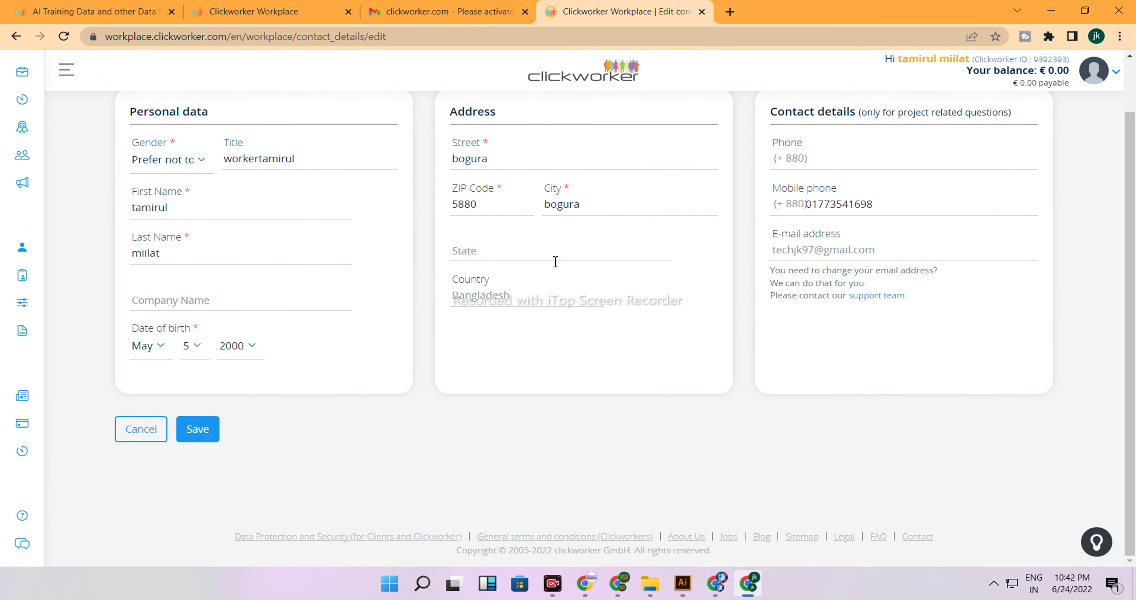
click(483, 259)
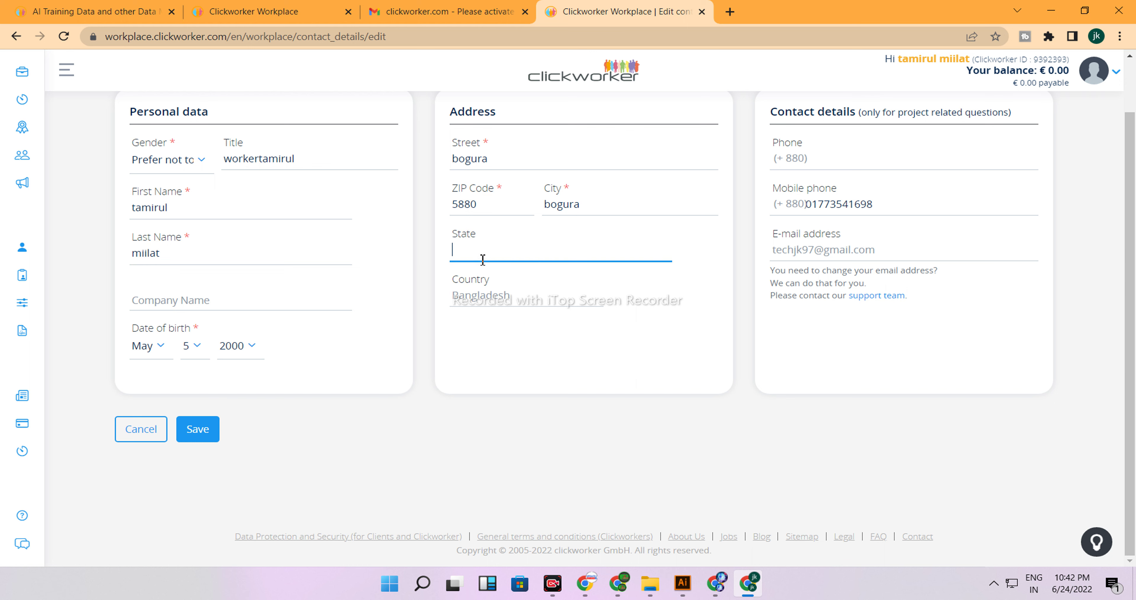
click(186, 436)
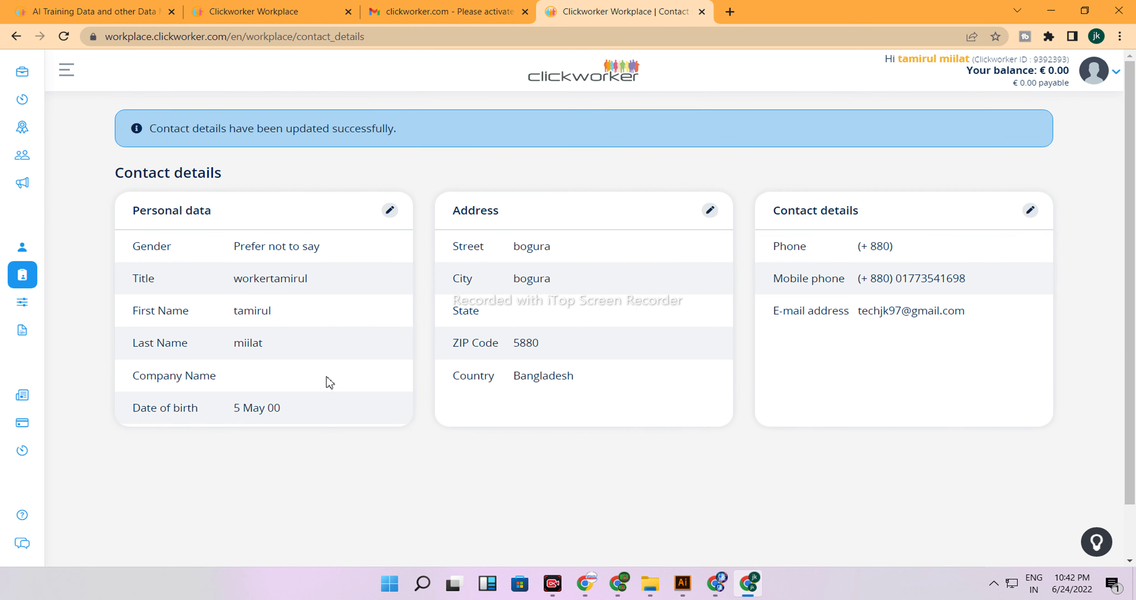
Step: Reopen the personal data and address for editing to review their fields
click(390, 151)
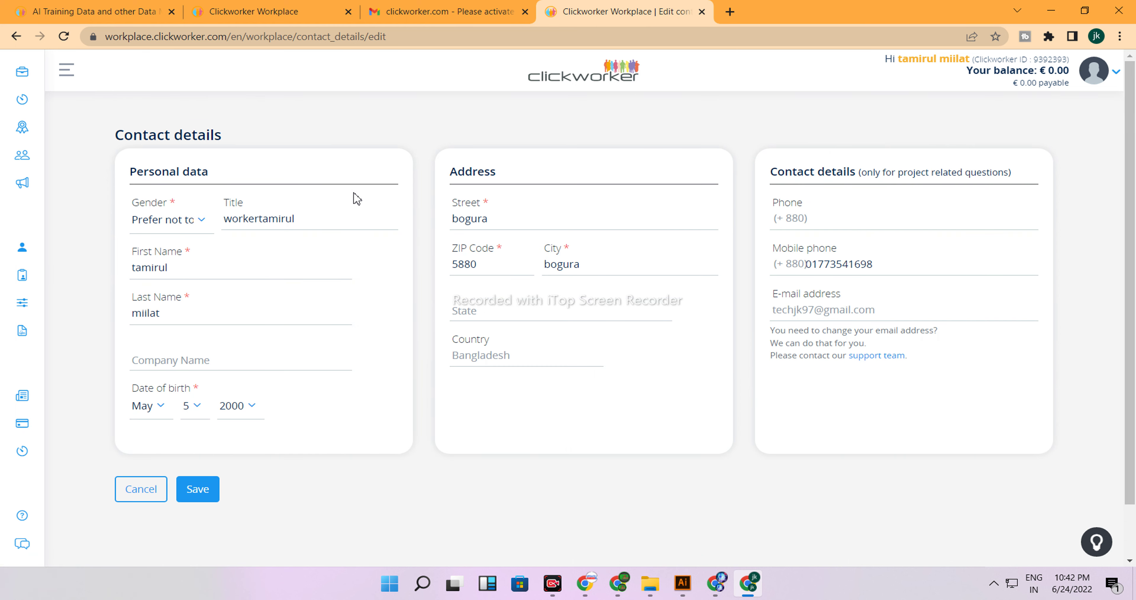
click(16, 36)
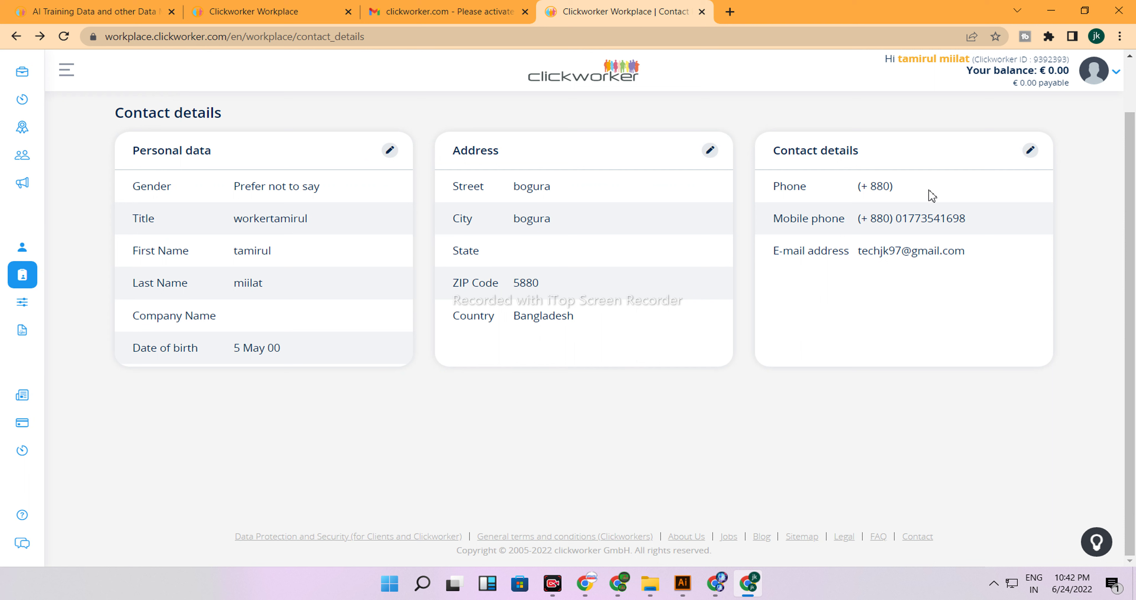
click(710, 151)
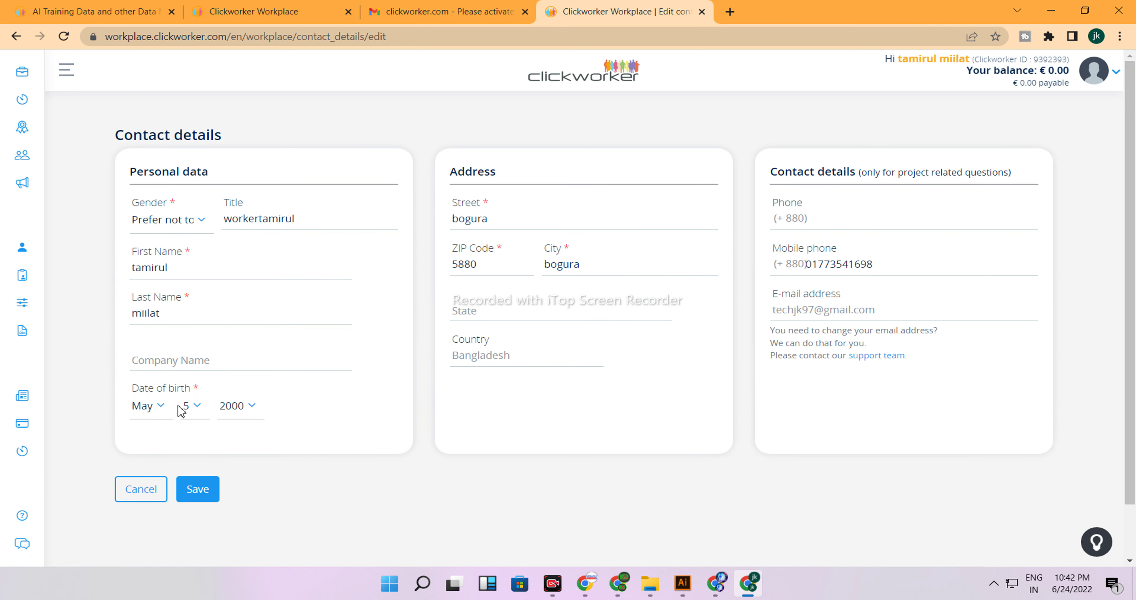
Step: Go to the Profile page in the Personal section
mouse_move(22, 76)
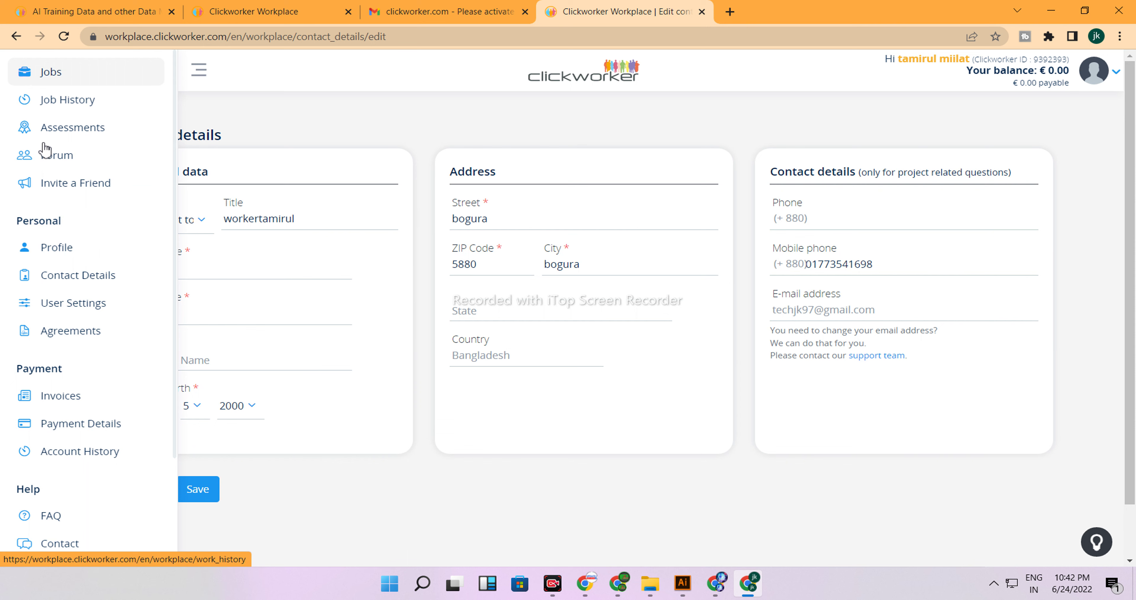
click(65, 258)
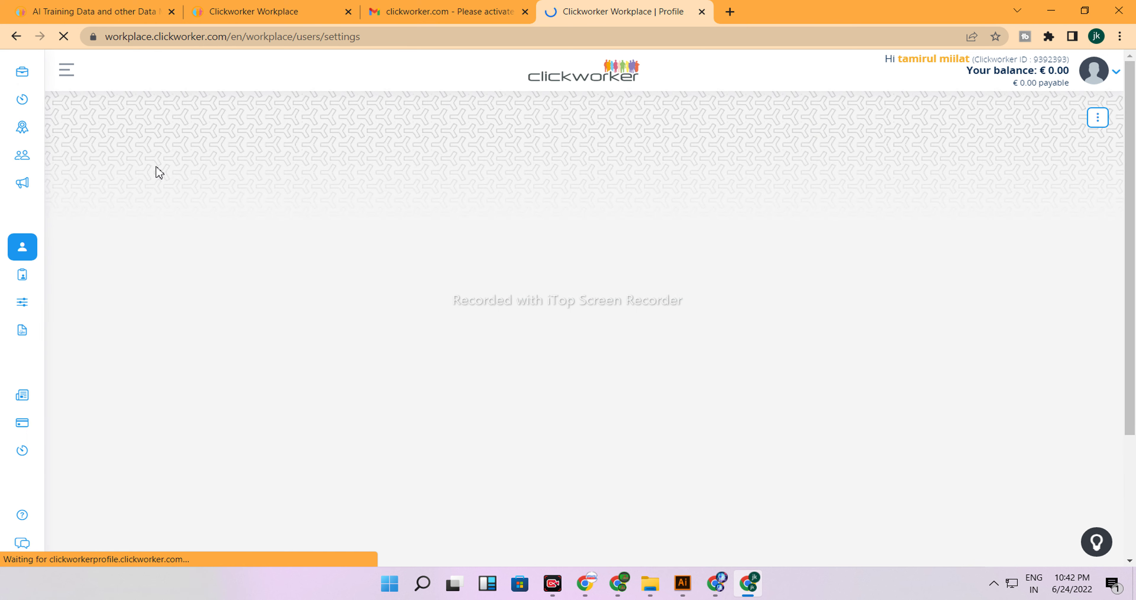
mouse_move(44, 78)
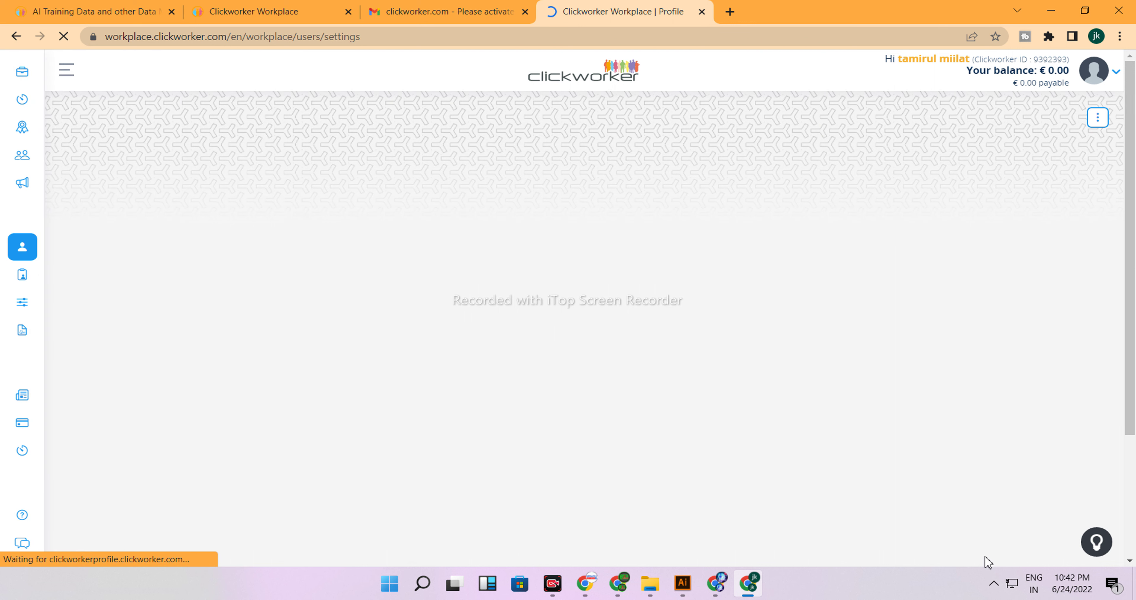
mouse_move(22, 264)
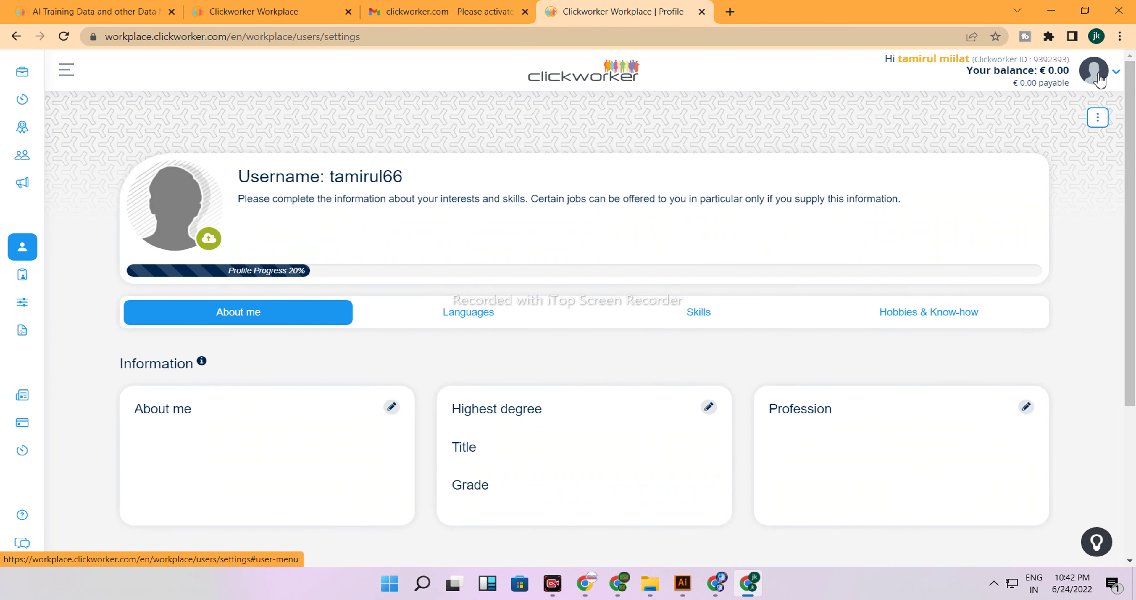
Step: Upload a portrait photo from the Downloads folder as the profile picture
click(217, 237)
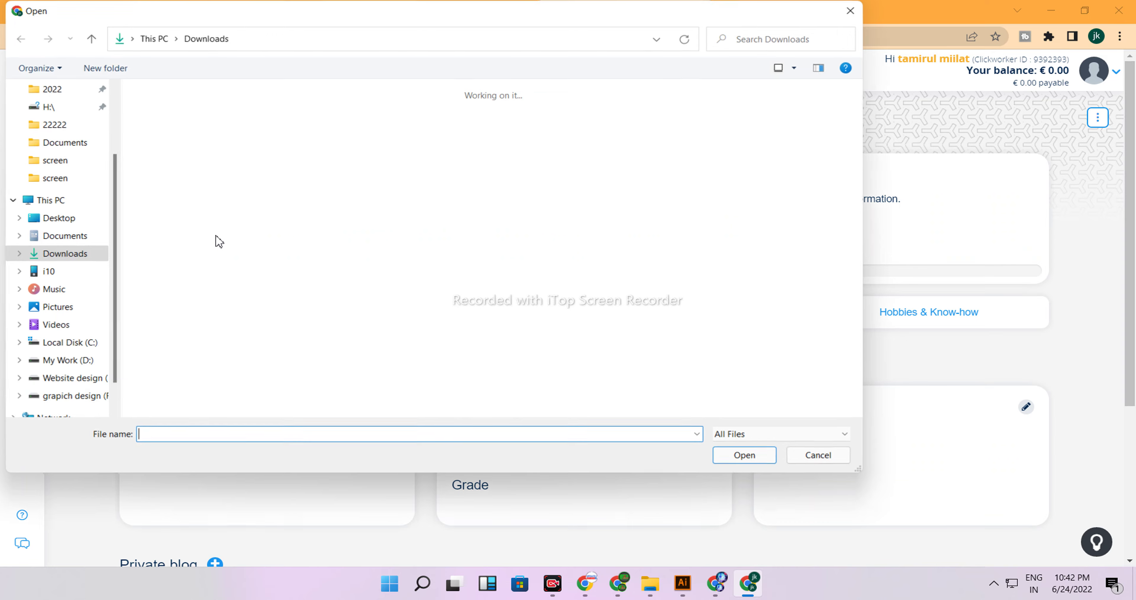
scroll(515, 249, up, 3)
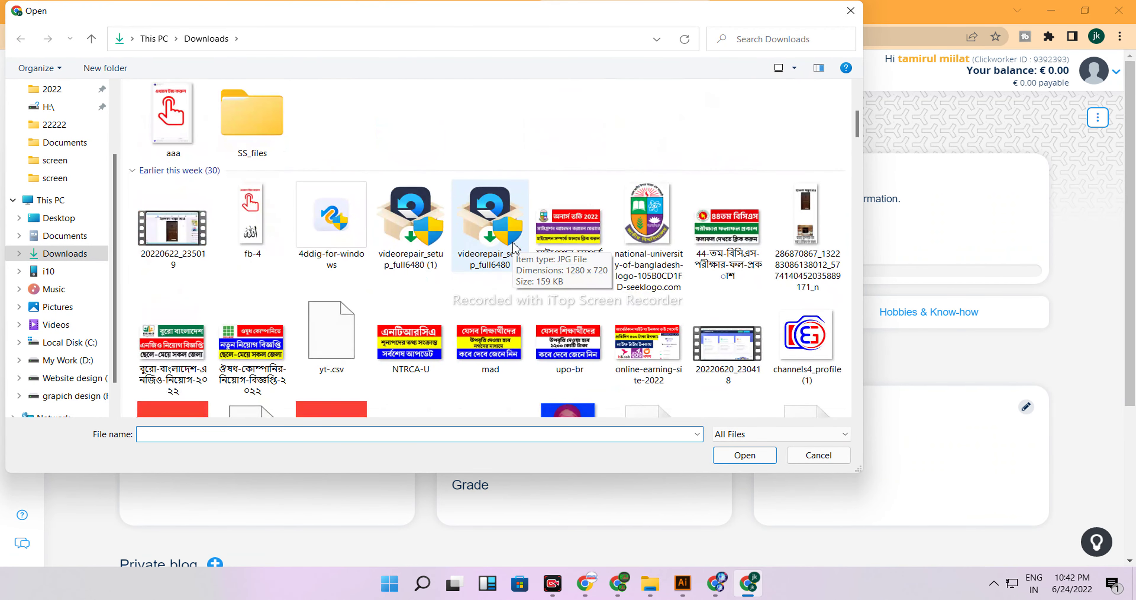
scroll(515, 249, down, 8)
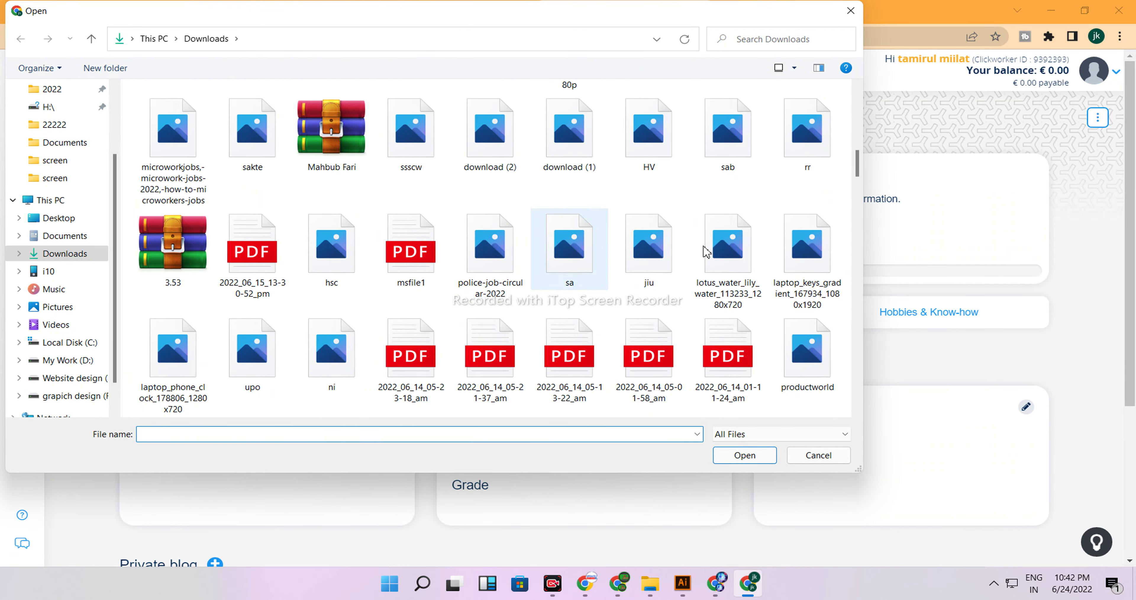
scroll(853, 173, down, 10)
click(355, 388)
click(728, 454)
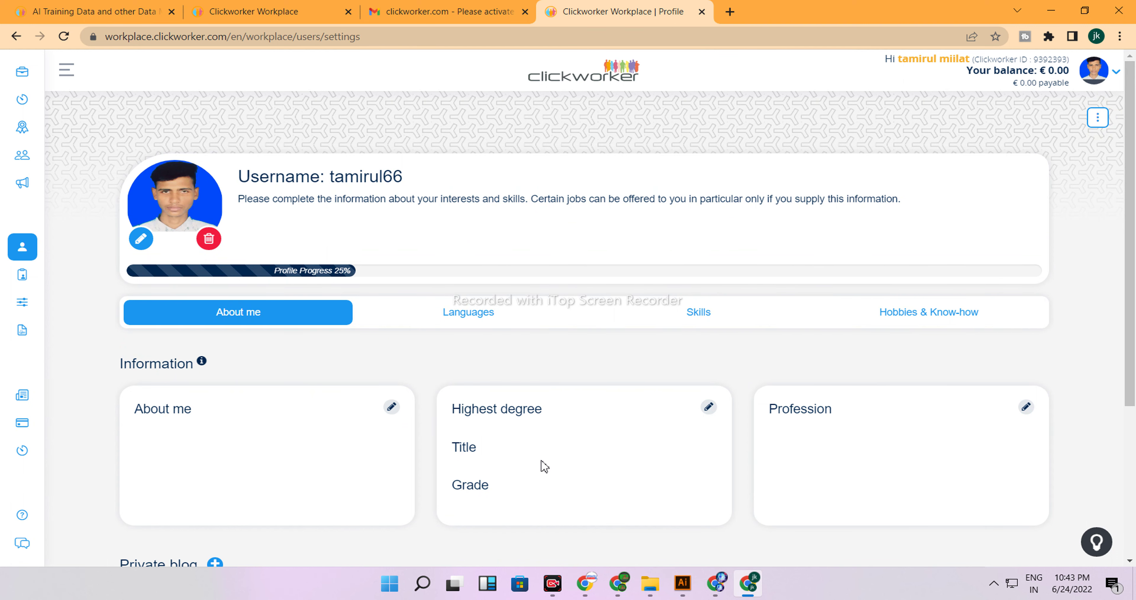
scroll(543, 463, down, 5)
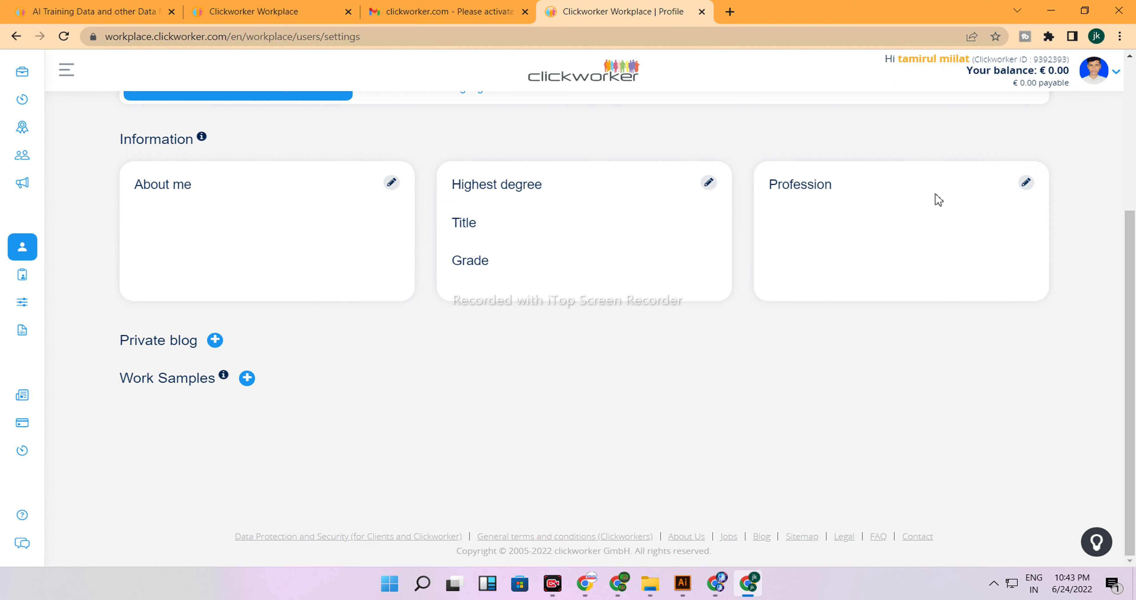
scroll(542, 270, up, 5)
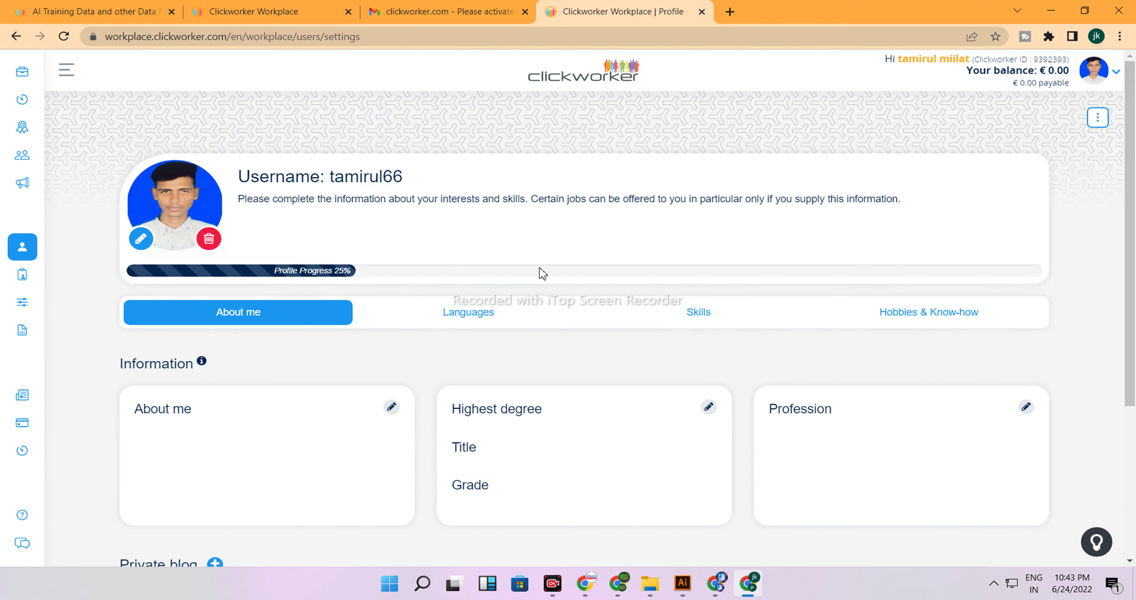
click(1028, 407)
click(475, 416)
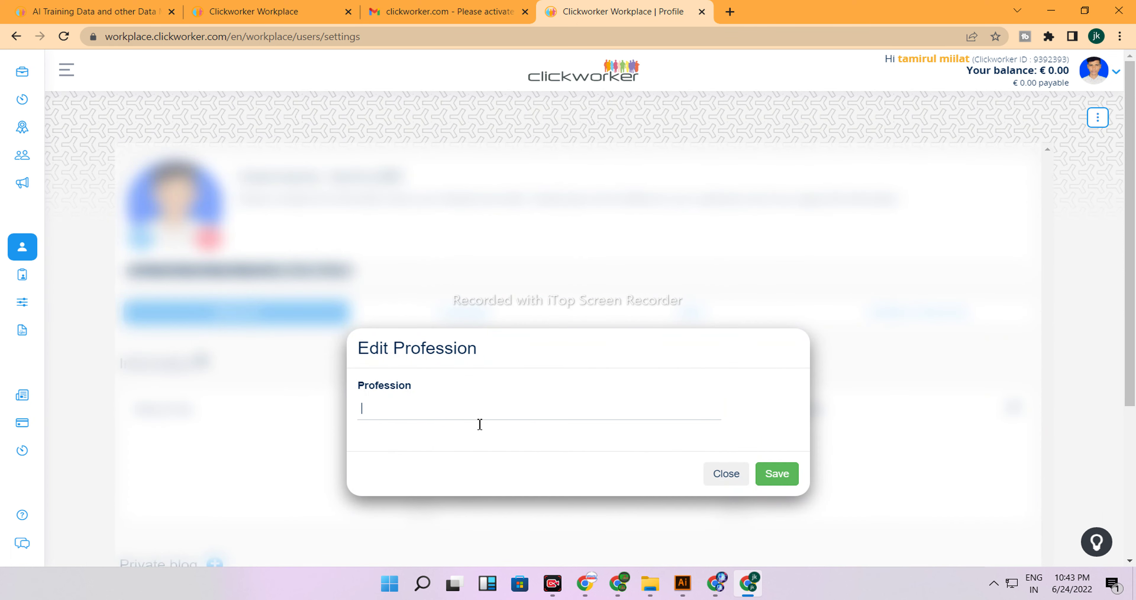
click(728, 474)
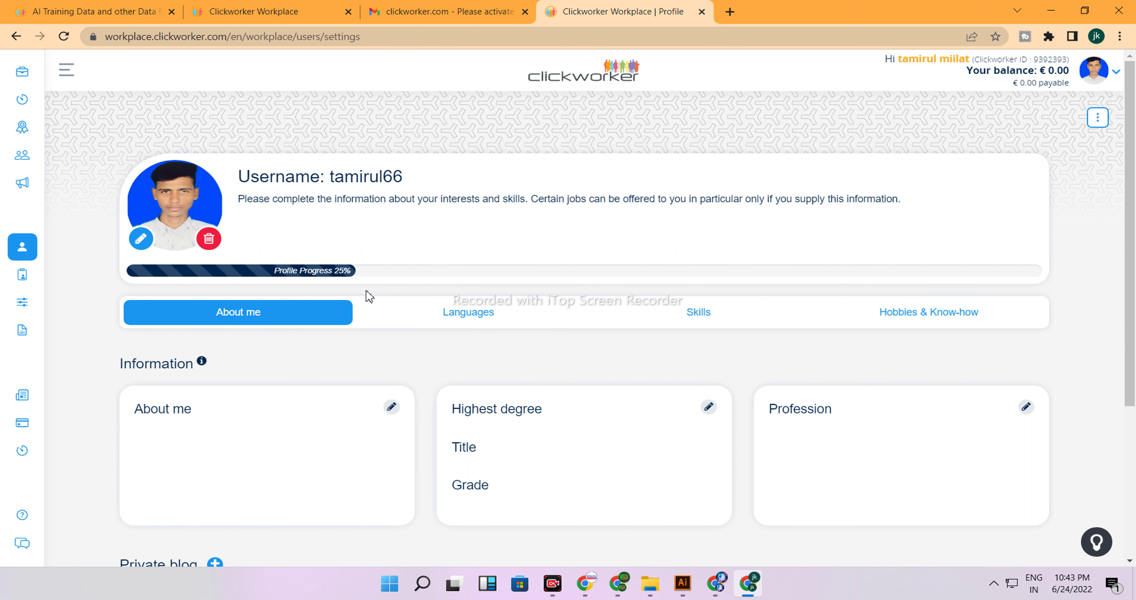
Step: In the profile's Languages section, try to save English USA with the Mothertongue (Native Language) skill level, and dismiss the error
click(408, 319)
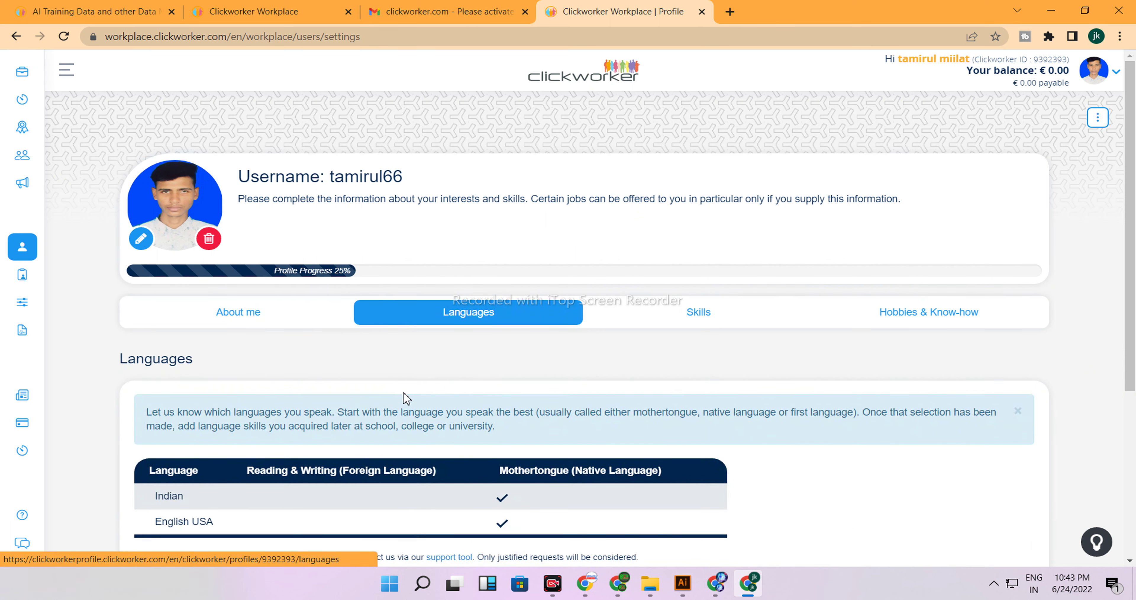
scroll(403, 393, down, 5)
click(643, 357)
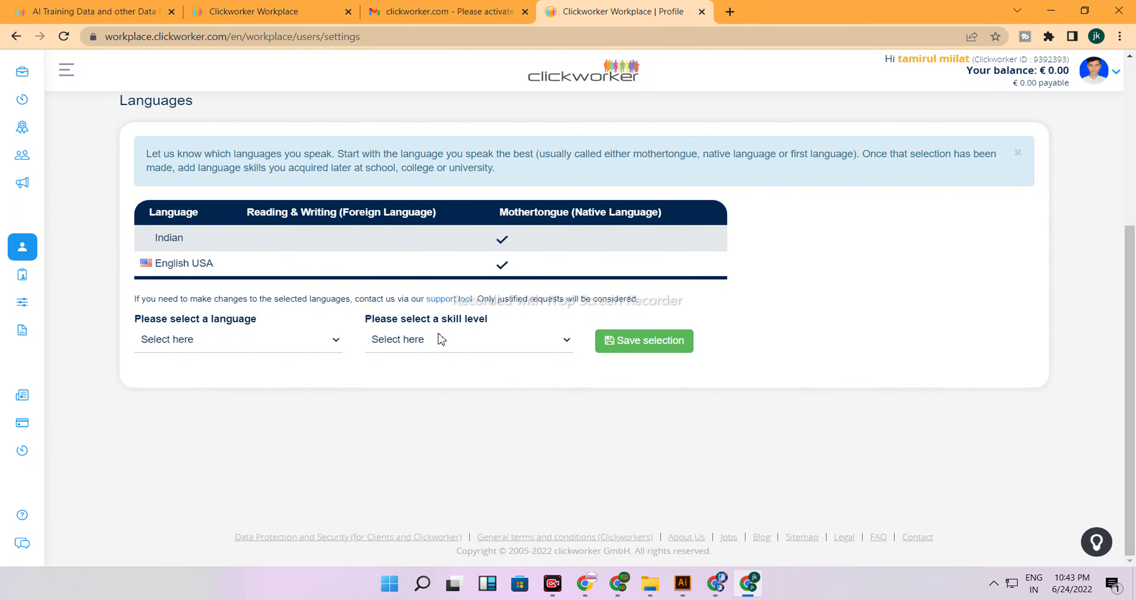
click(312, 339)
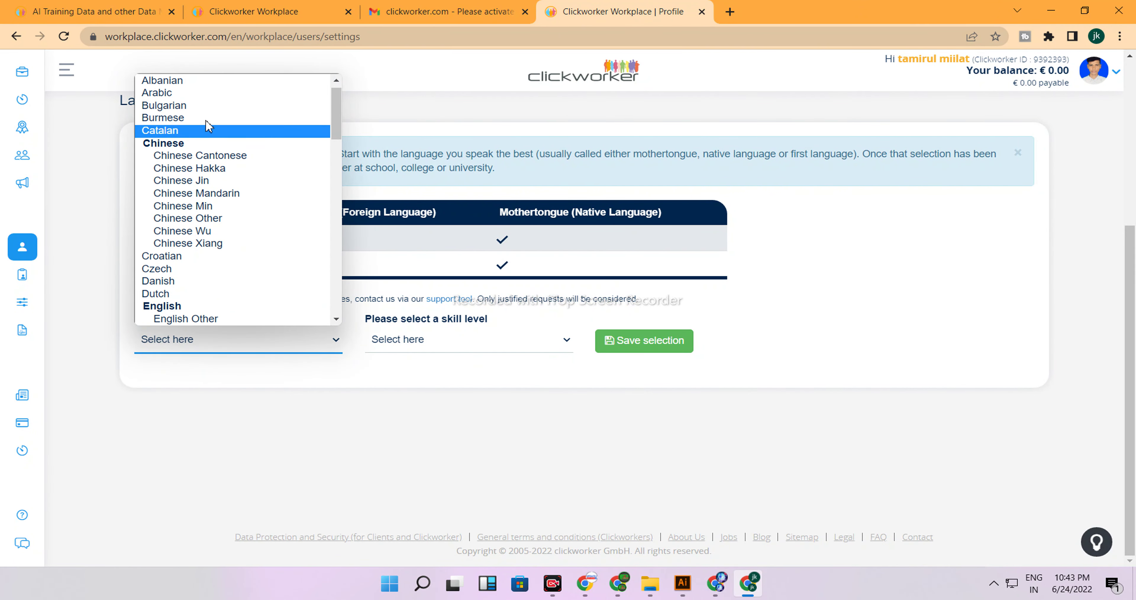
scroll(198, 146, down, 10)
scroll(207, 185, up, 10)
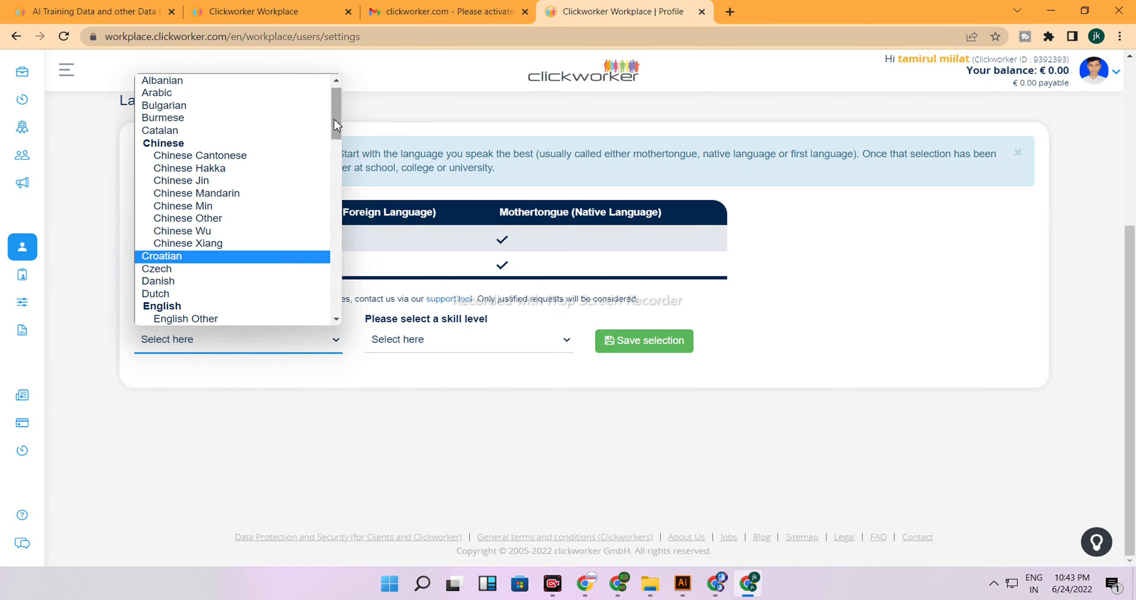
drag(337, 126, 336, 137)
click(225, 279)
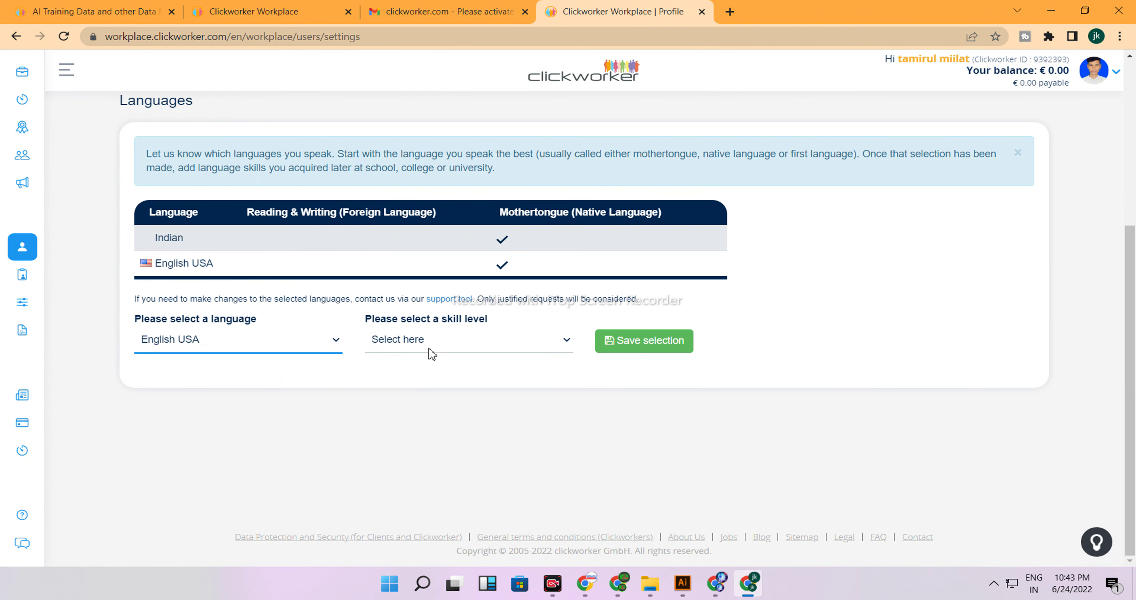
click(448, 351)
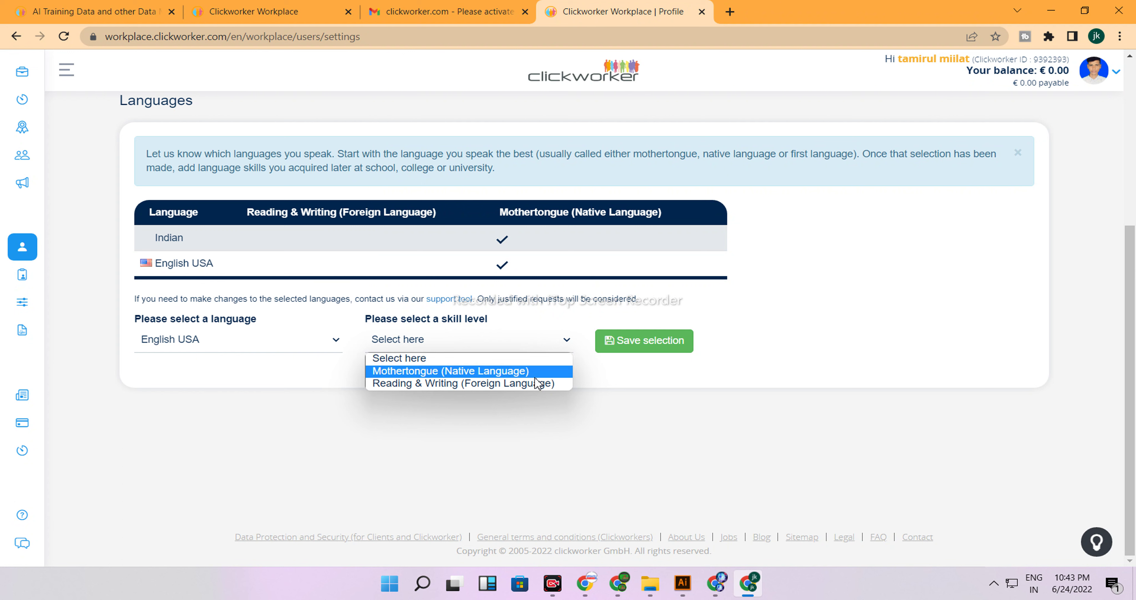
click(523, 371)
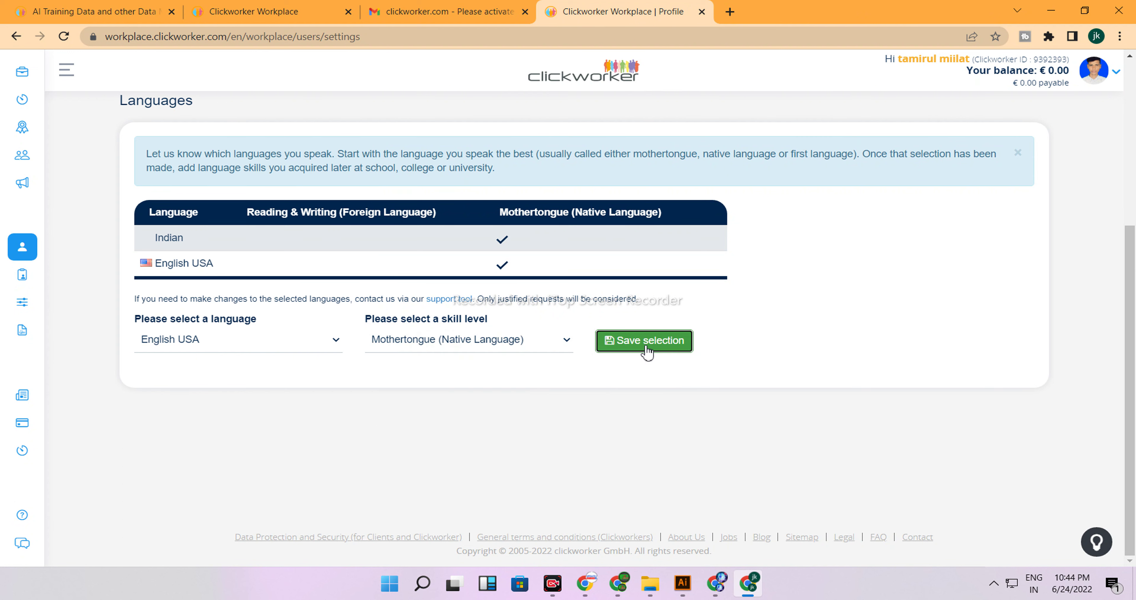
click(616, 347)
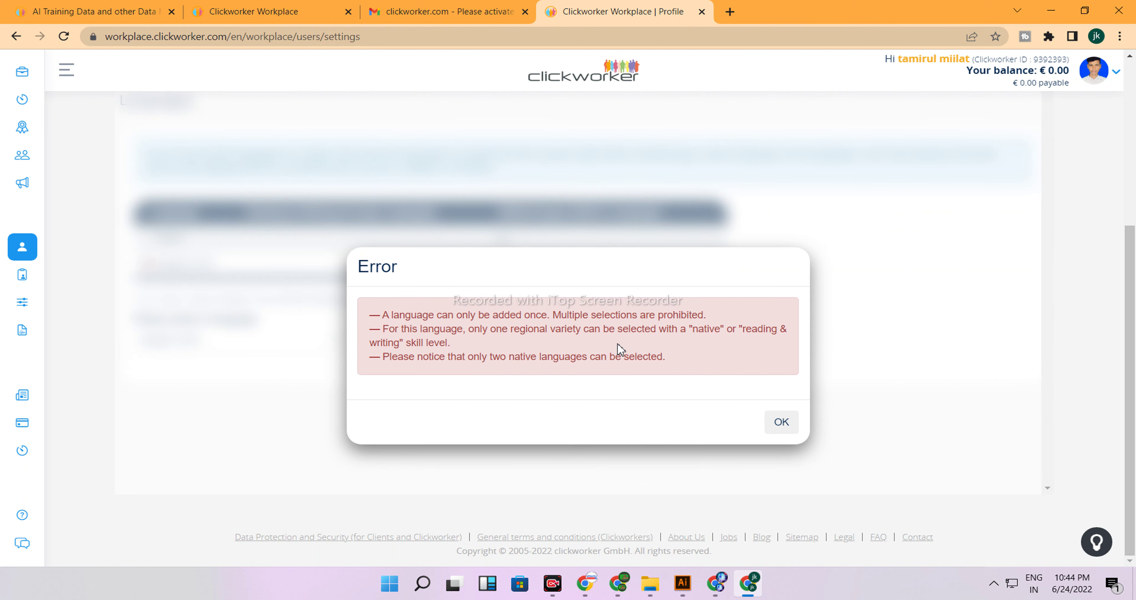
click(783, 426)
Step: Try to save English USA with the Reading & Writing (Foreign Language) skill level instead, and dismiss the error
click(530, 349)
click(520, 383)
click(617, 355)
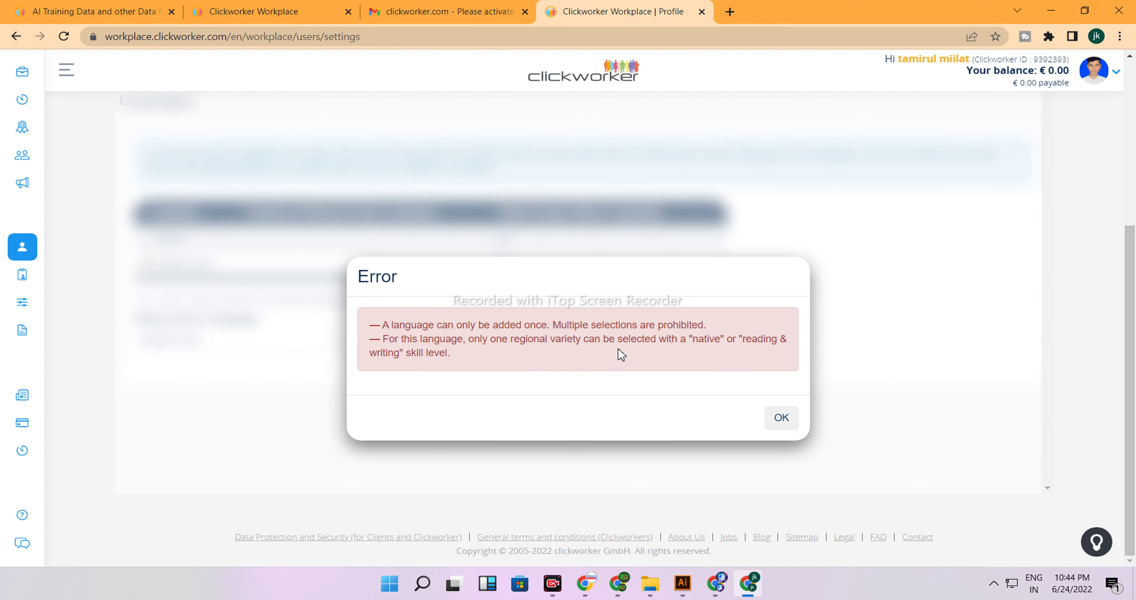
click(783, 417)
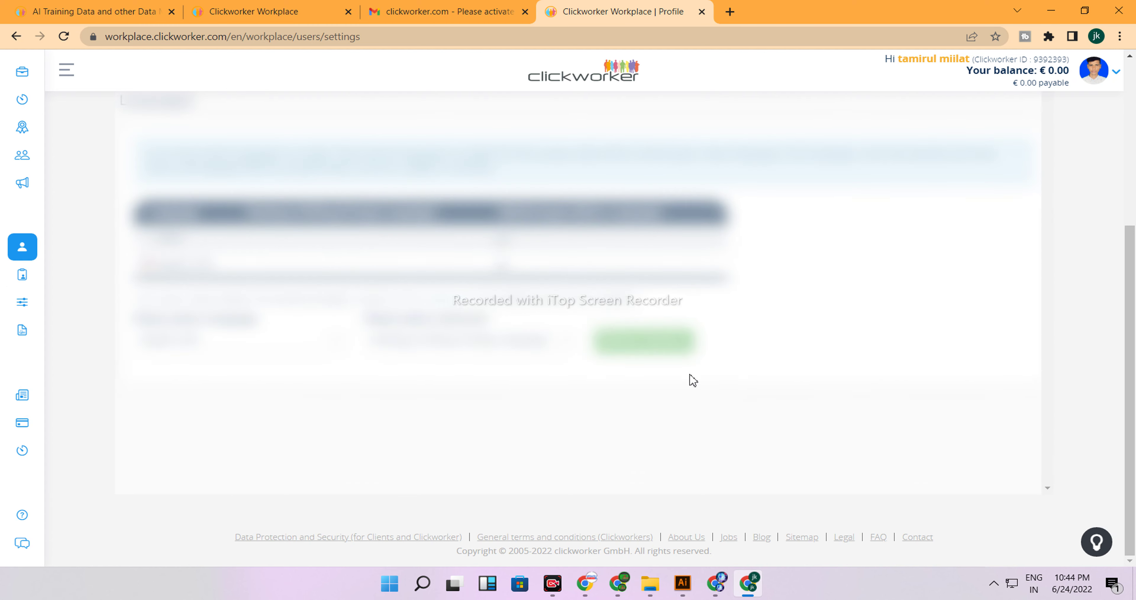
Step: In the profile's Skills section, tick all twelve Copywriting text types, from Instruction manuals to Advertising texts
click(729, 309)
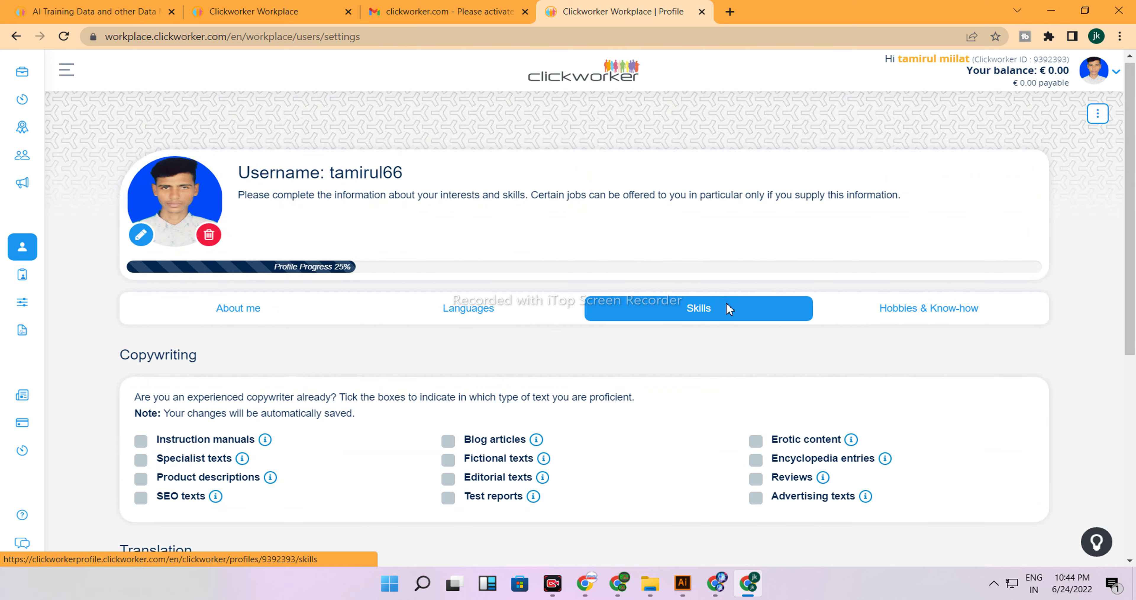
scroll(186, 434, down, 5)
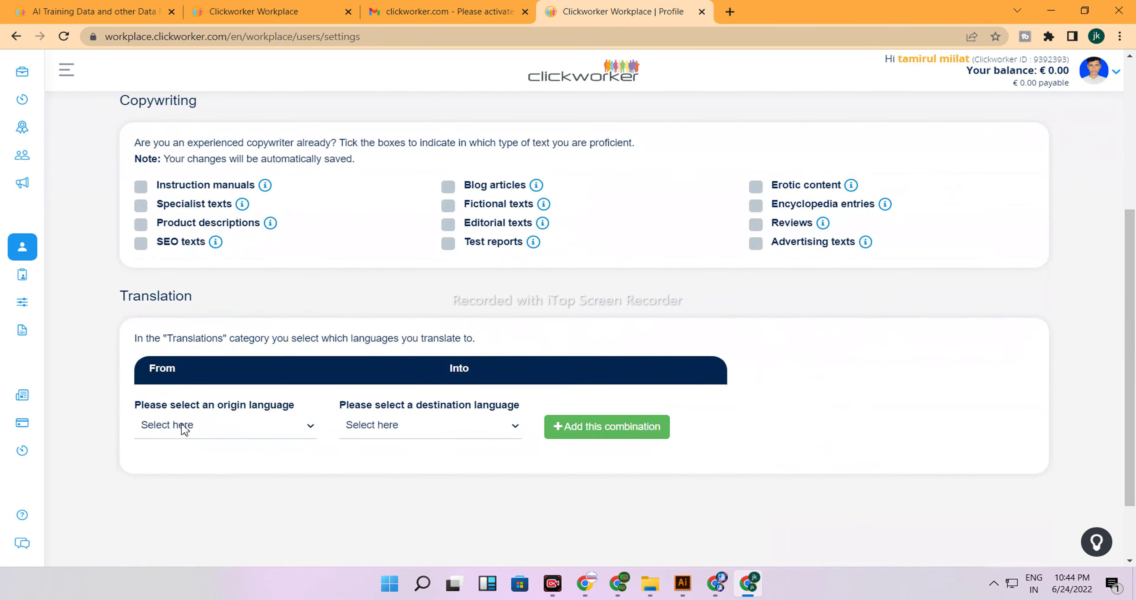
click(141, 242)
click(140, 224)
click(141, 205)
click(448, 205)
click(449, 224)
click(449, 243)
click(756, 205)
click(756, 224)
click(756, 243)
click(141, 187)
click(756, 187)
click(449, 188)
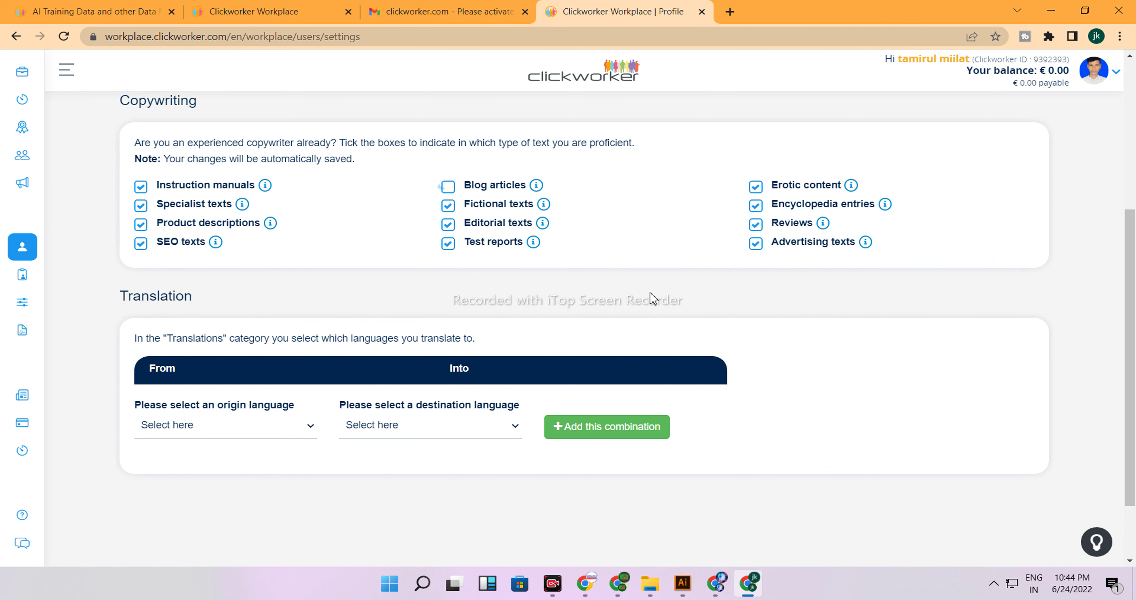
Step: Add a translation combination from English USA into Indian Bengali
click(282, 426)
scroll(246, 355, down, 10)
scroll(261, 360, up, 10)
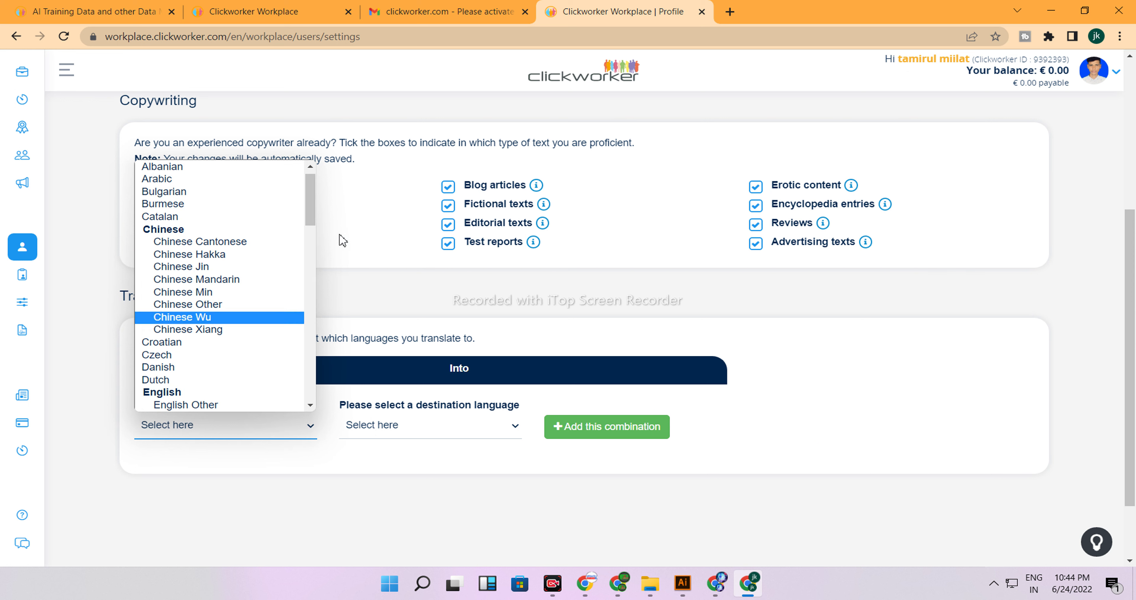
drag(308, 212, 307, 238)
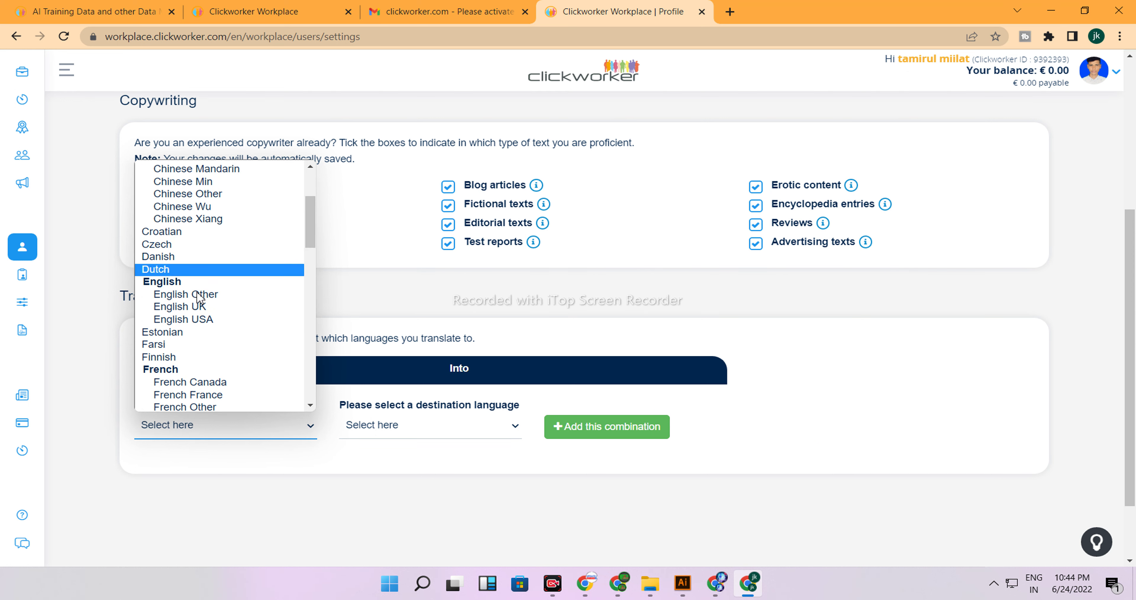
click(185, 320)
click(461, 437)
scroll(430, 353, down, 20)
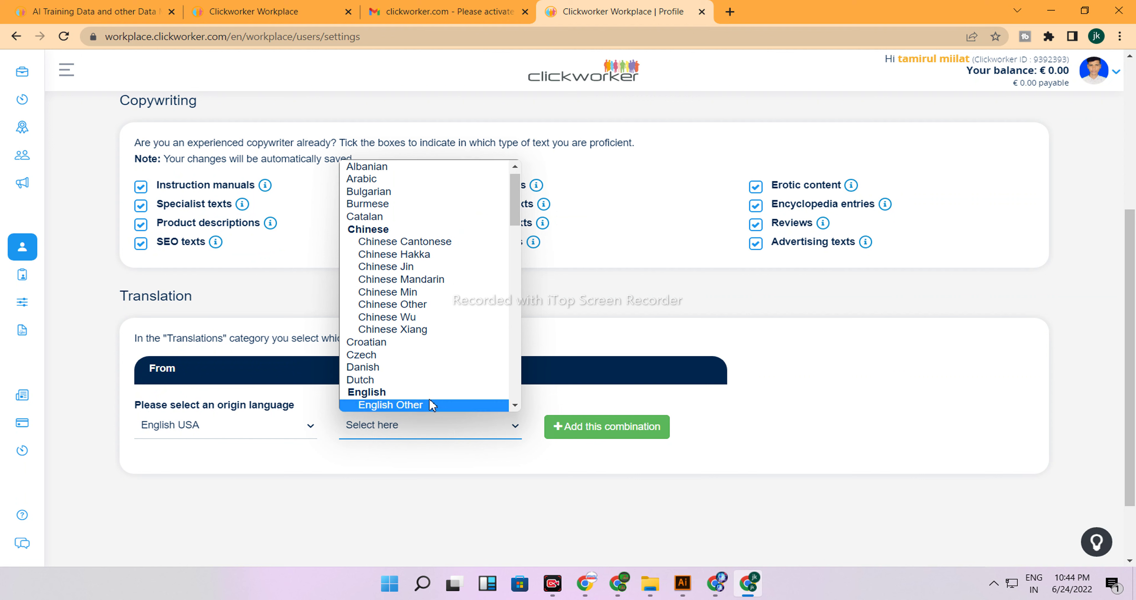
scroll(503, 361, up, 13)
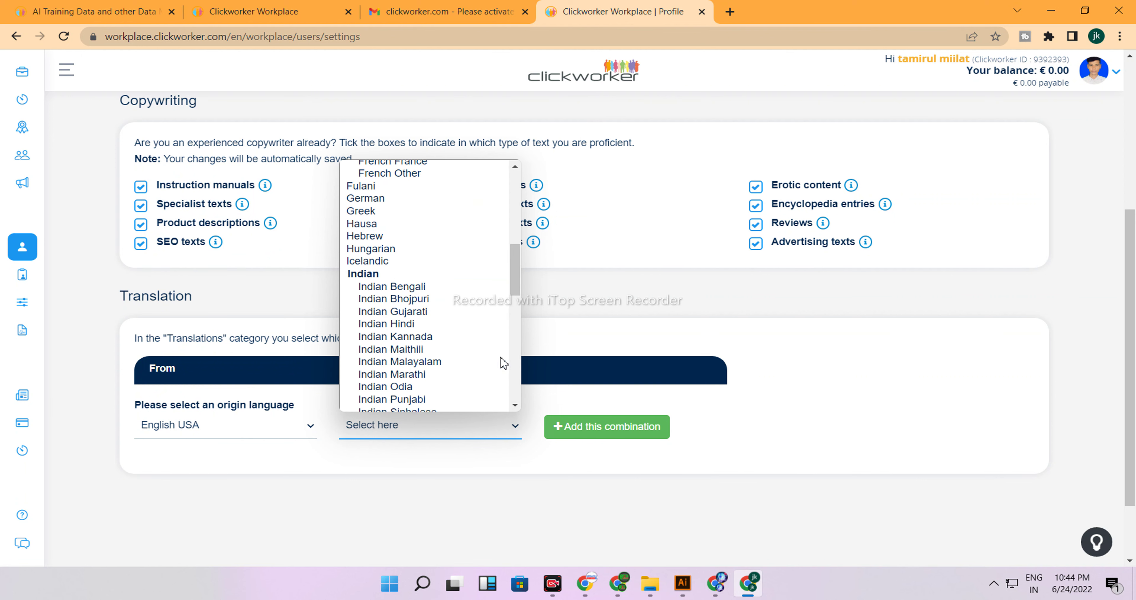
click(483, 286)
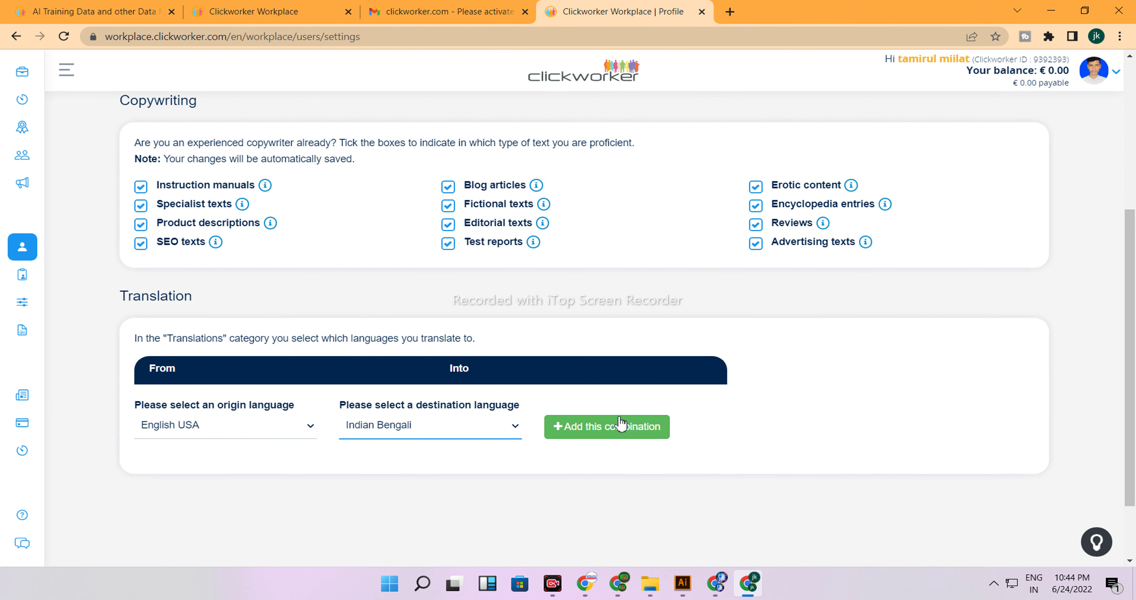
click(616, 427)
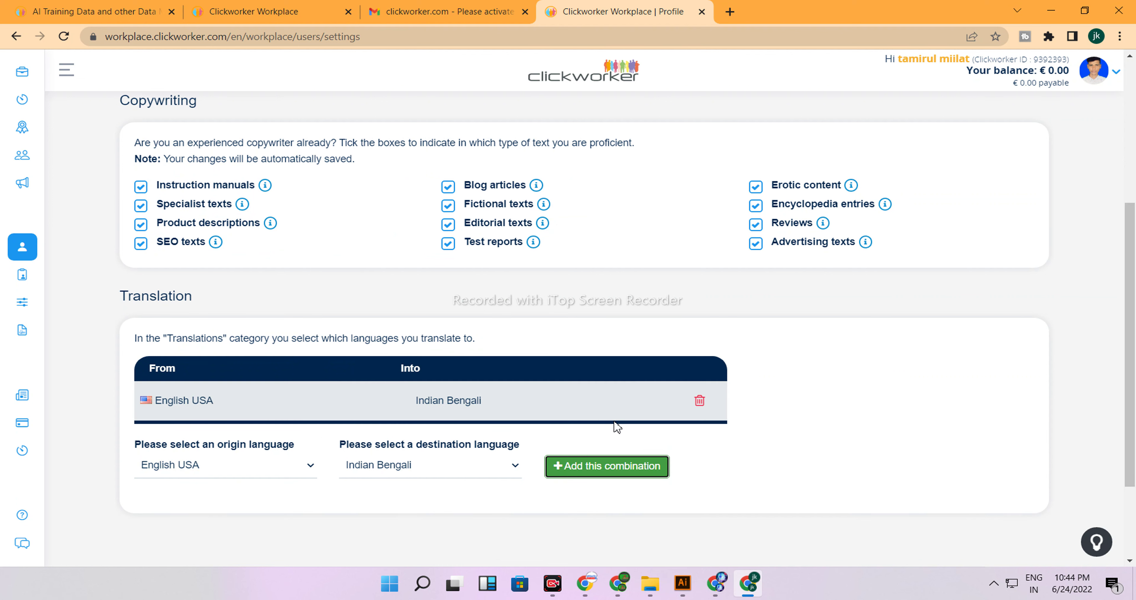
Step: In Hobbies & Know-how, mark fishing, track & field, antiques & art and astrology & esoterism as hobbies, and cycling as know-how
scroll(908, 207, up, 5)
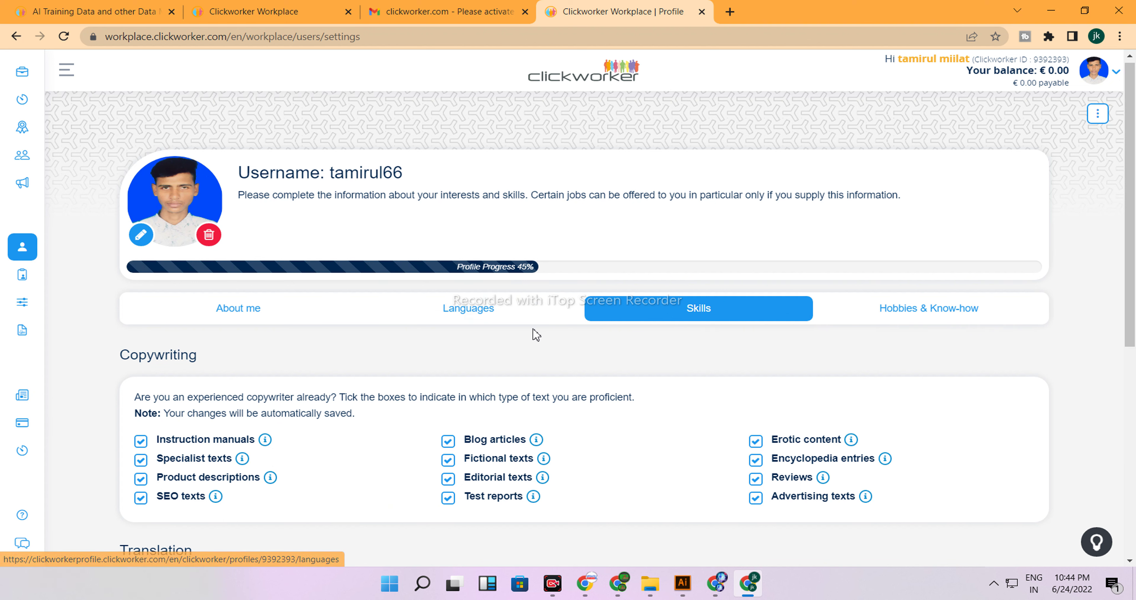
click(907, 311)
scroll(488, 359, down, 3)
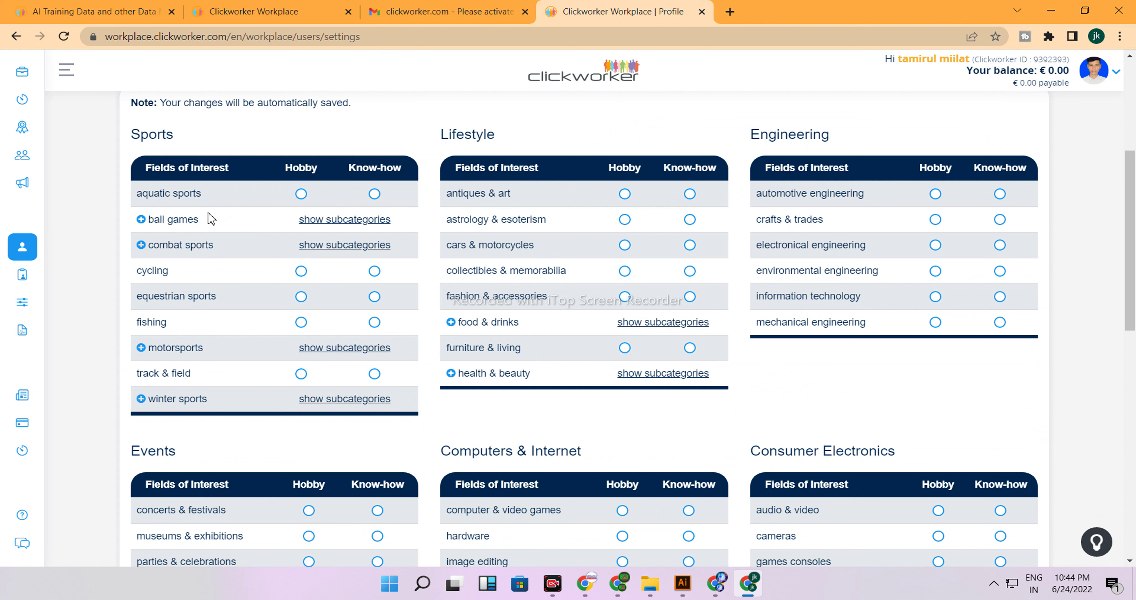
click(301, 194)
click(305, 322)
click(301, 374)
click(625, 194)
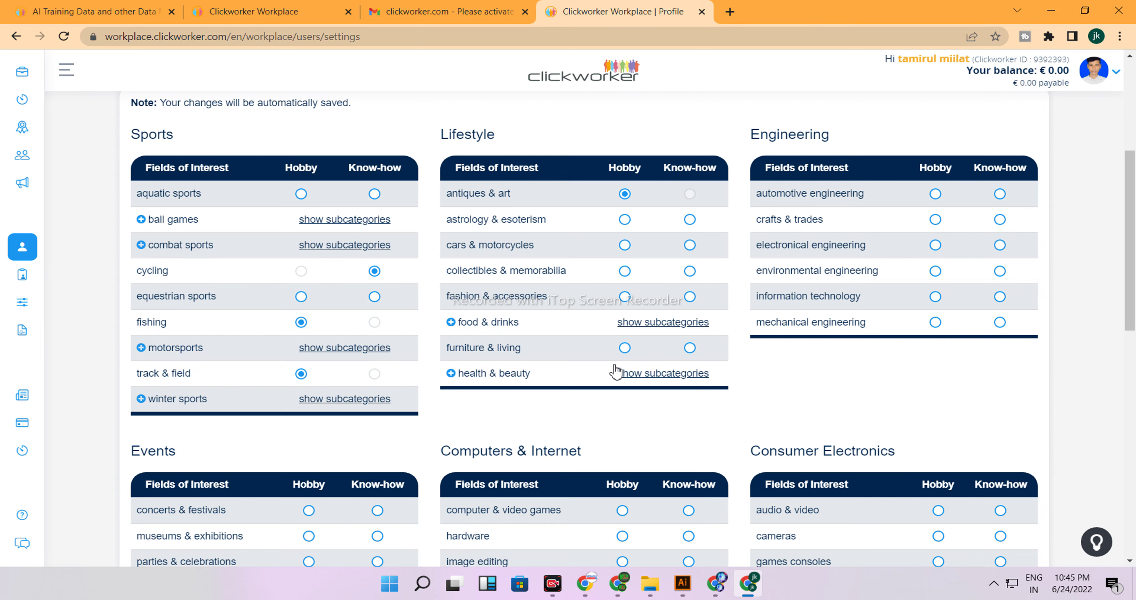
scroll(632, 393, down, 10)
scroll(634, 397, up, 15)
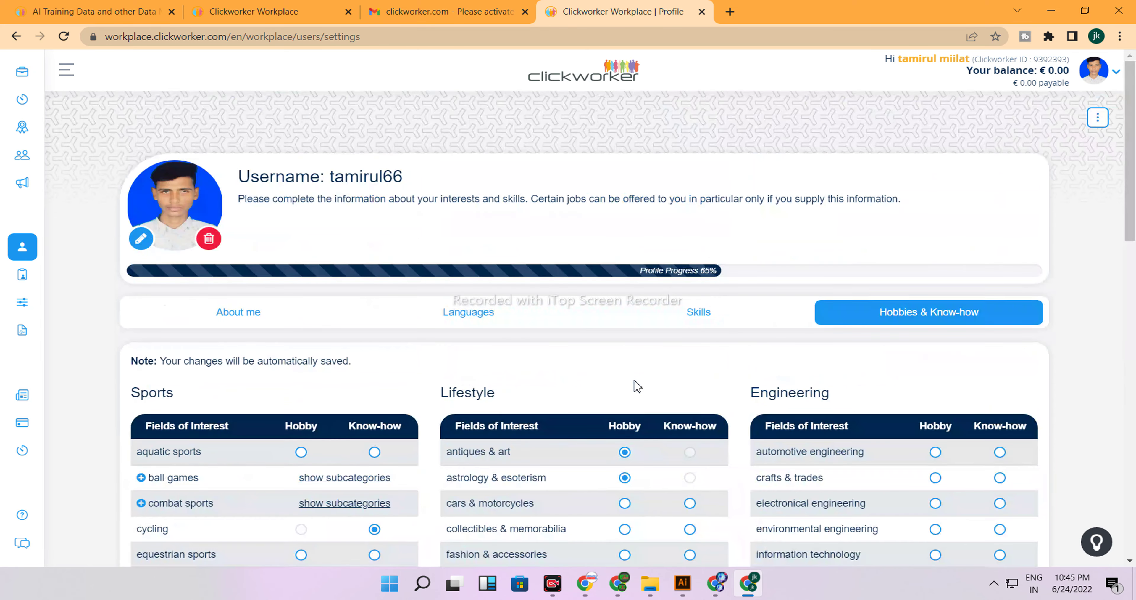
Step: Dismiss the know-how limit error, and mark Adult Content, hotels, travel destinations / countries and all Home & Garden fields as hobbies
scroll(638, 383, down, 5)
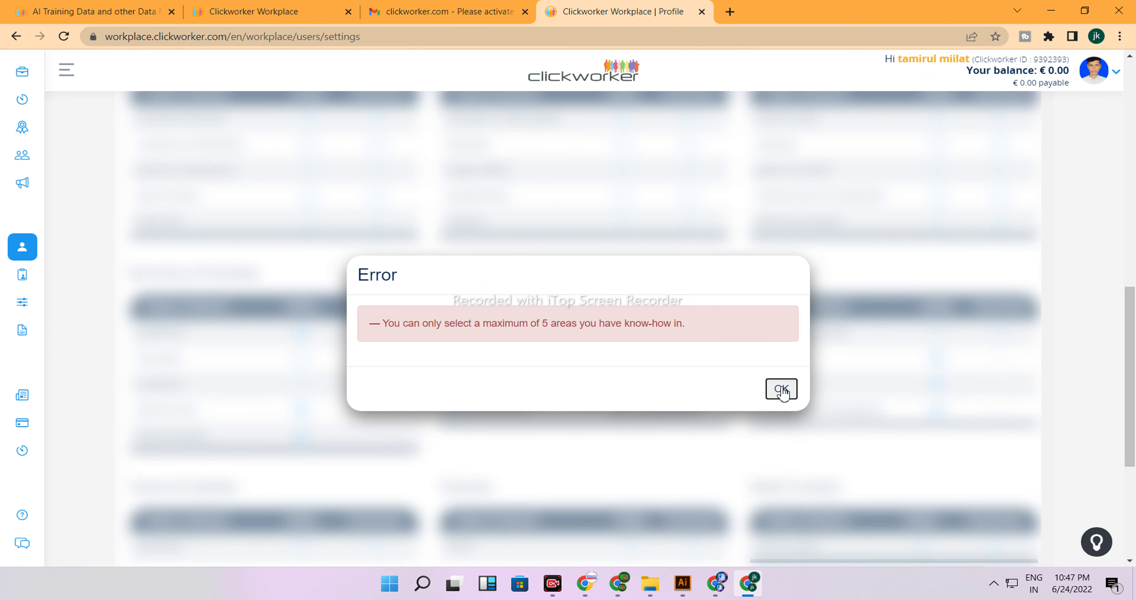
click(781, 388)
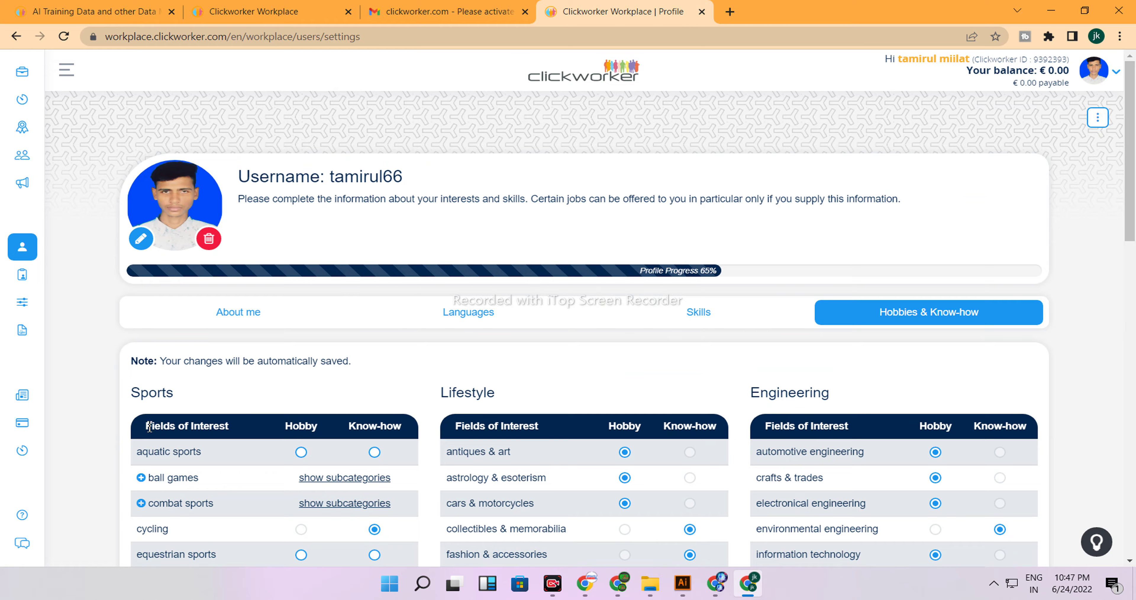
scroll(152, 428, down, 5)
scroll(477, 371, down, 3)
scroll(521, 337, down, 10)
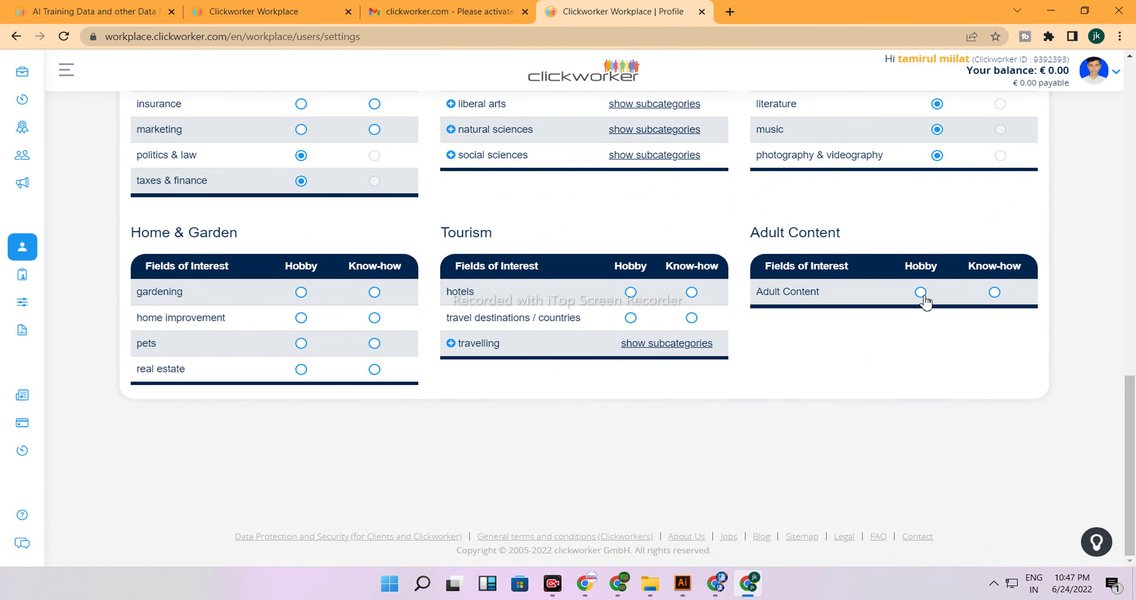
click(924, 295)
click(630, 293)
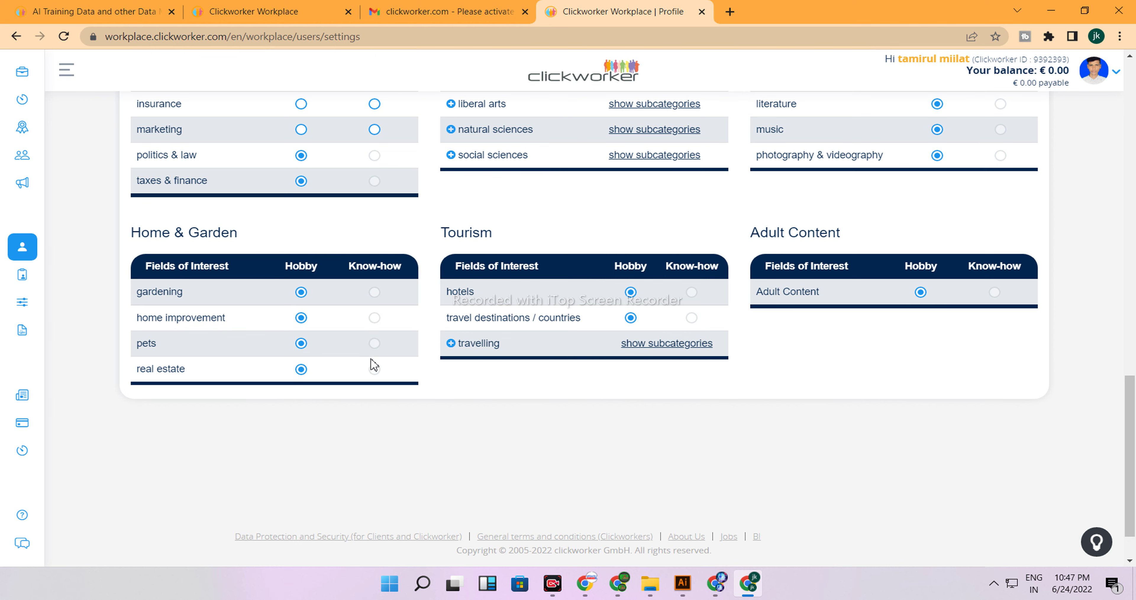
Step: Mark computer & video games, hardware and cameras as hobbies, and try to add a Consumer Electronics field as know-how
scroll(374, 365, up, 20)
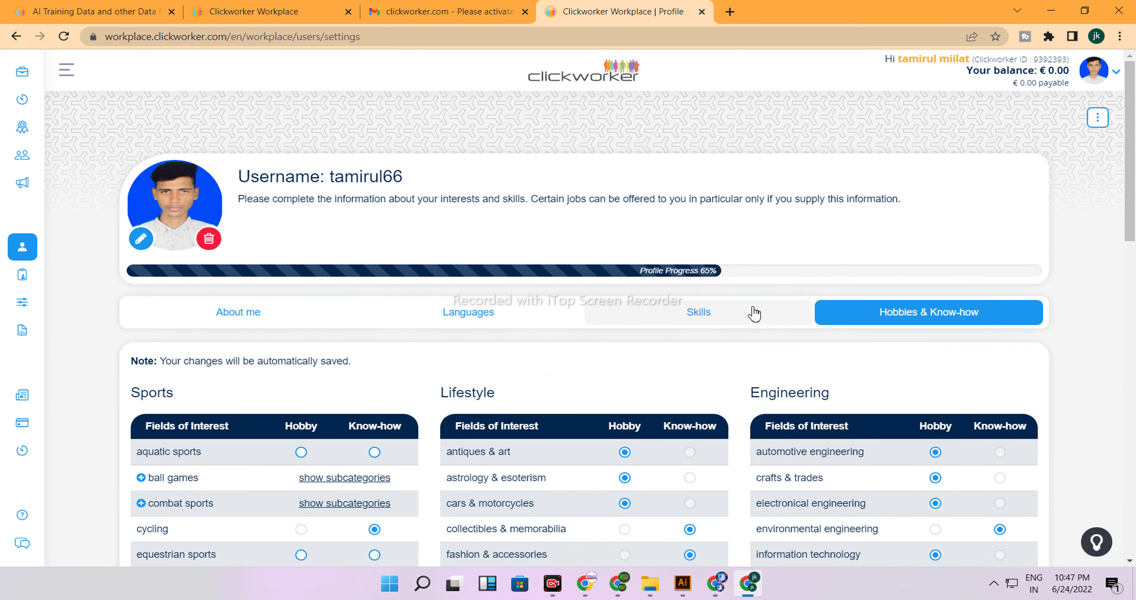
scroll(745, 326, down, 15)
scroll(743, 332, up, 5)
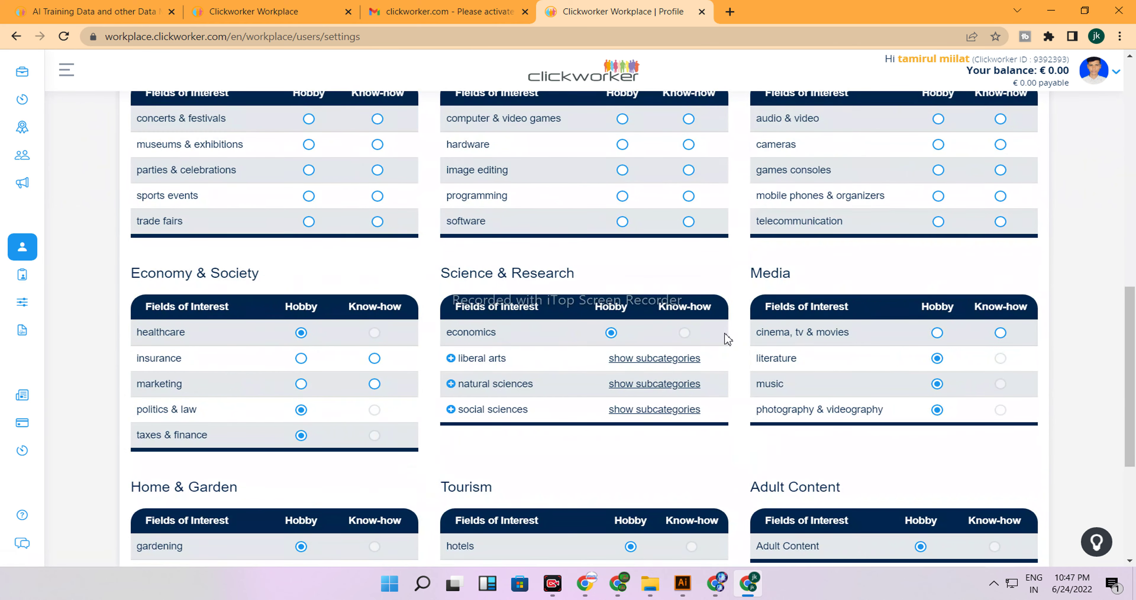
scroll(726, 339, up, 5)
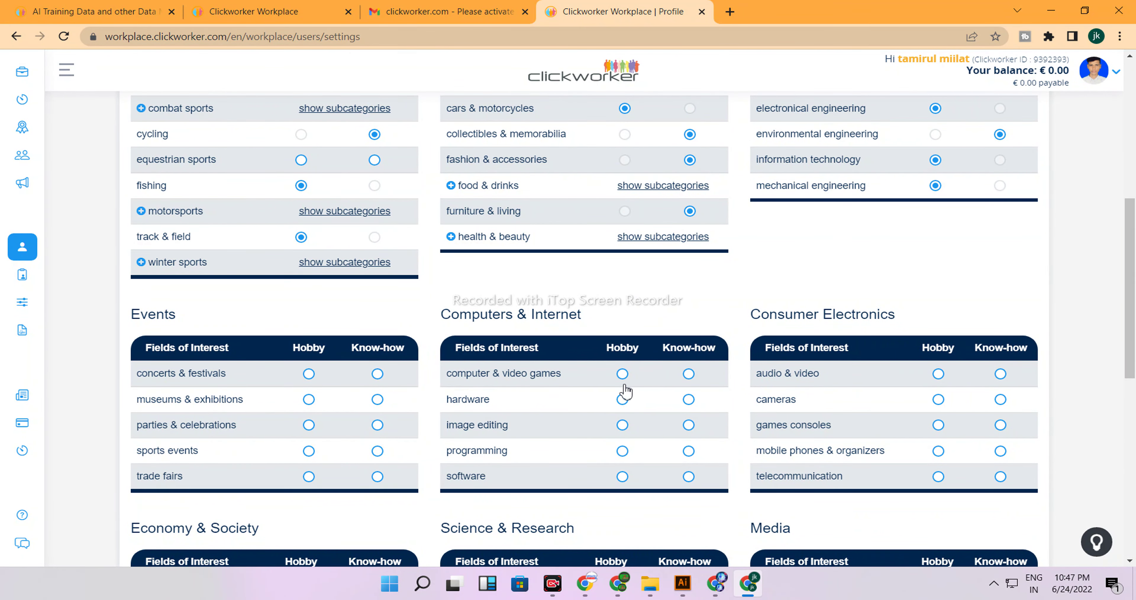
click(623, 373)
click(939, 398)
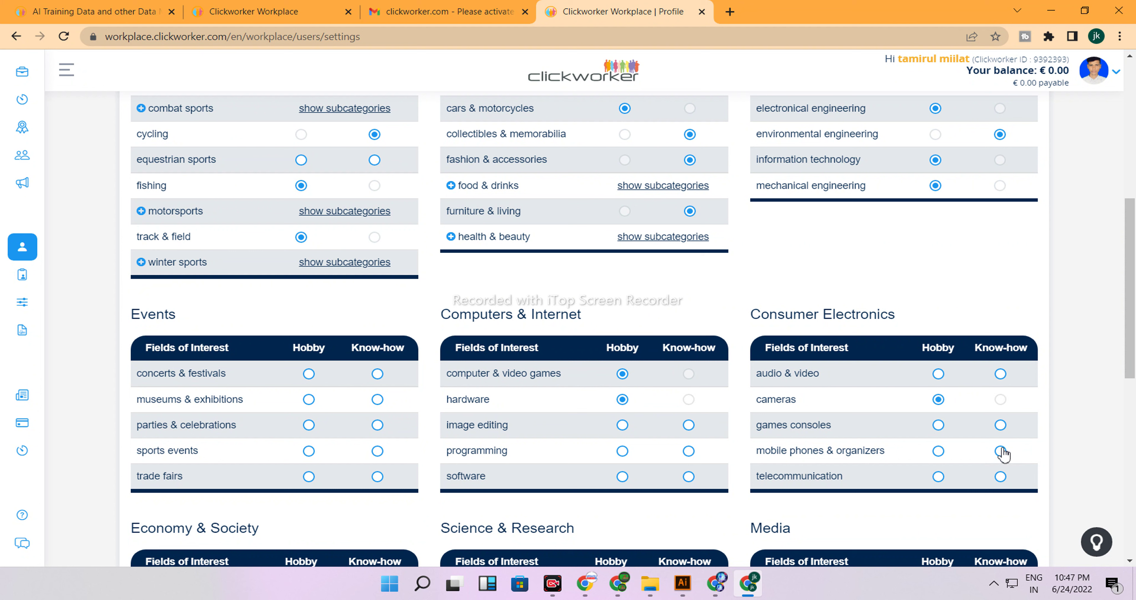
click(939, 477)
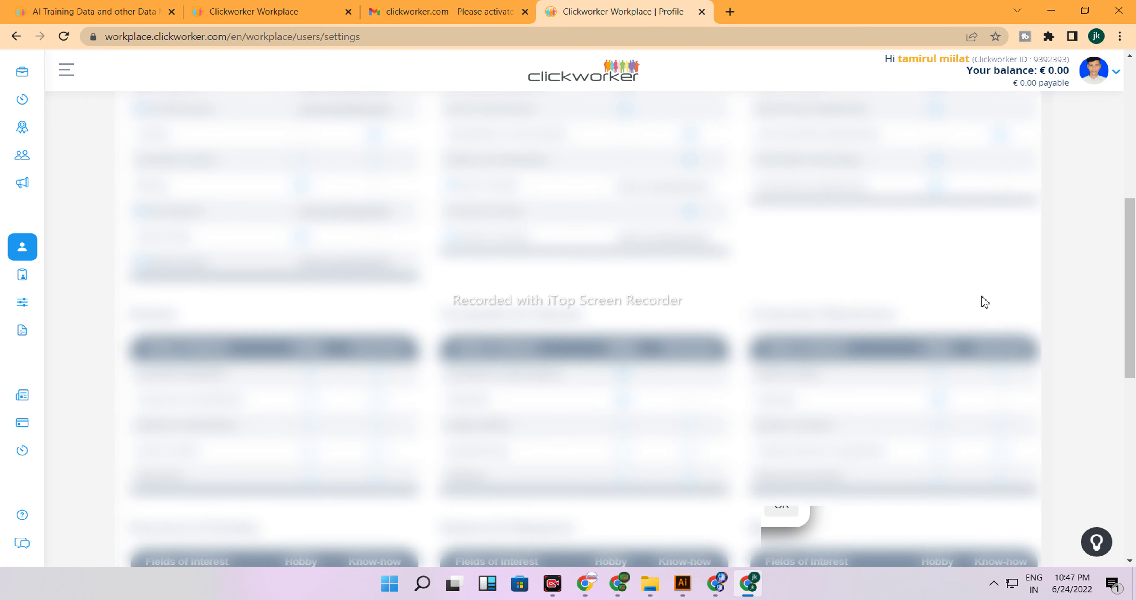
click(780, 531)
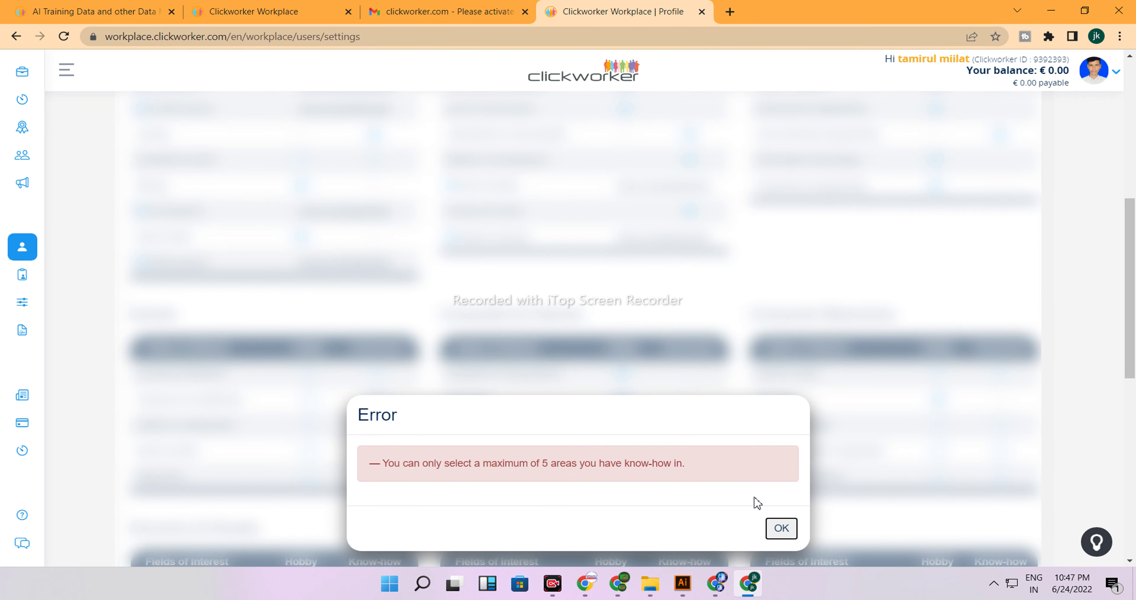